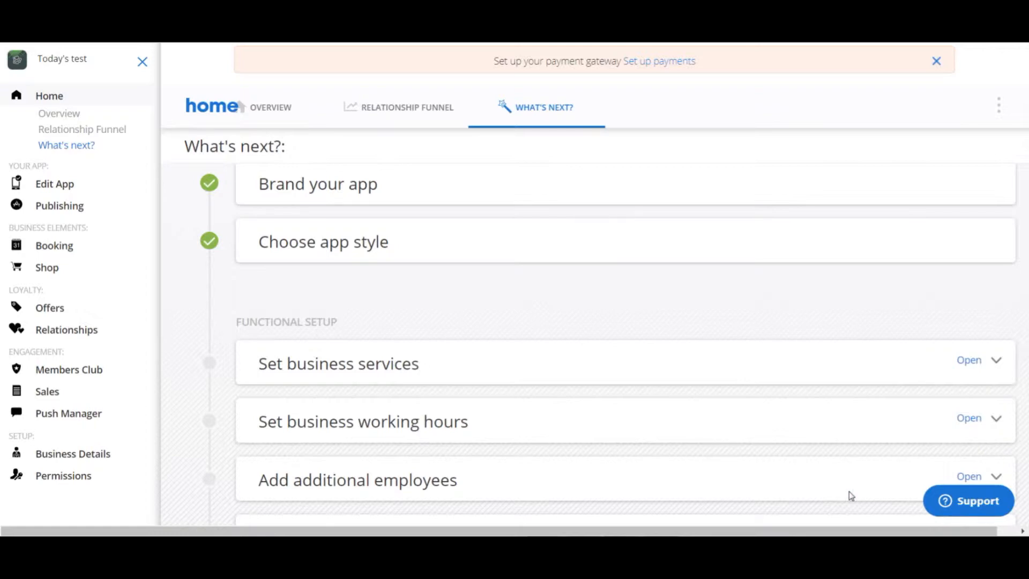
- View the app overview, open the profile enrichment checklist and start the Set business services task
{"action": "left_click", "coordinate": [260, 108]}
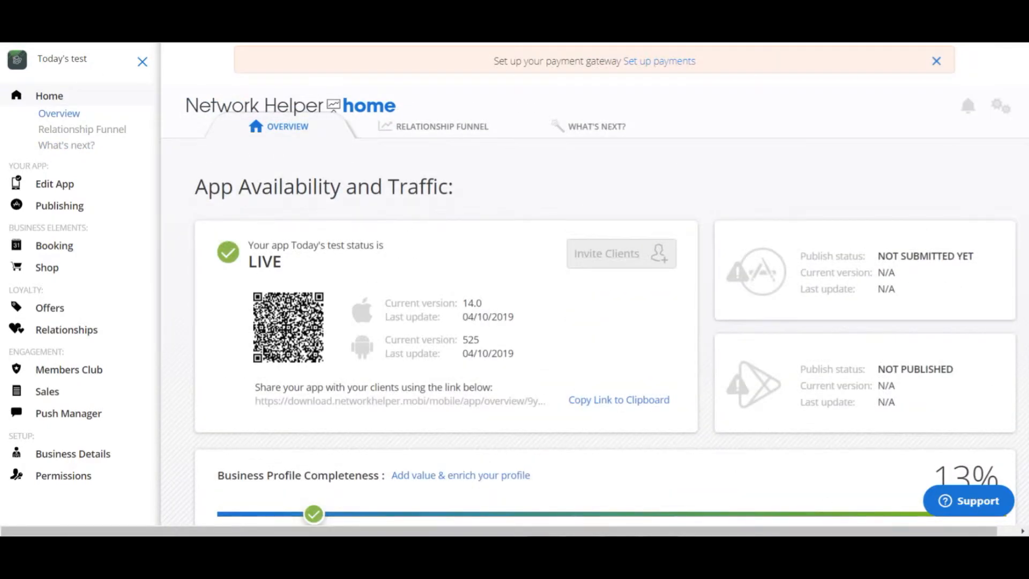
{"action": "scroll", "coordinate": [600, 430], "scroll_direction": "down", "scroll_amount": 2}
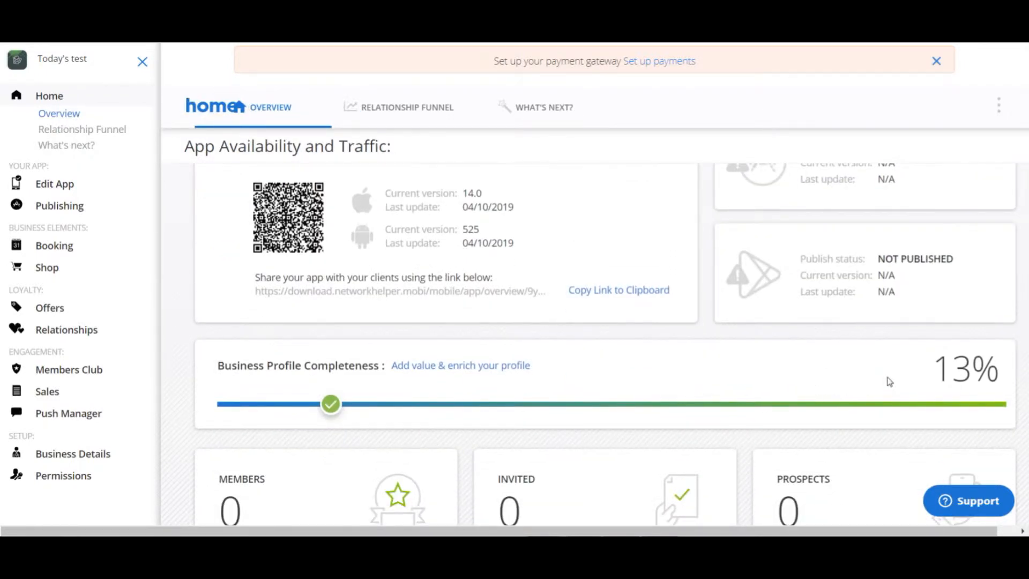
{"action": "left_click", "coordinate": [487, 366]}
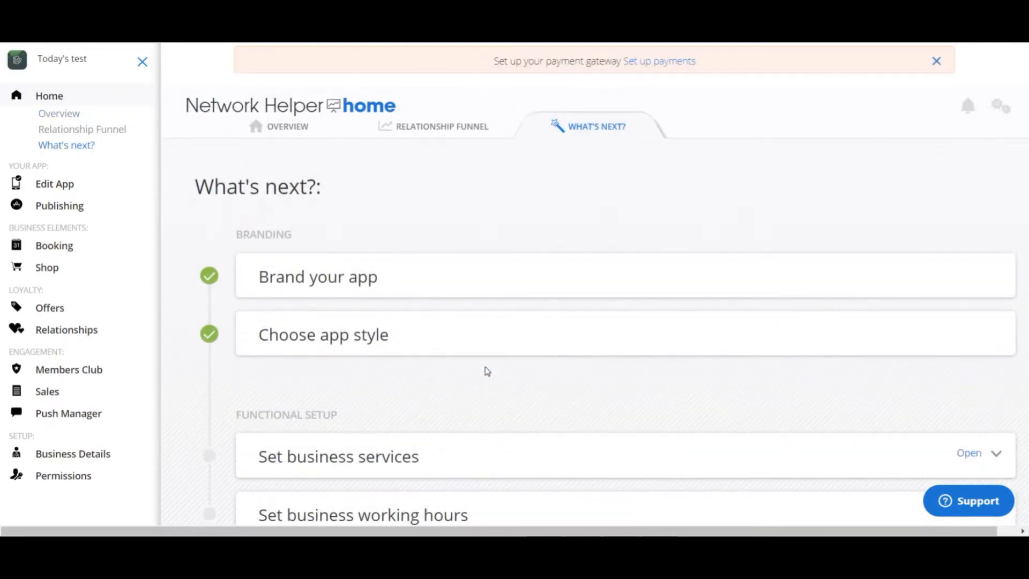
{"action": "scroll", "coordinate": [557, 303], "scroll_direction": "down", "scroll_amount": 3}
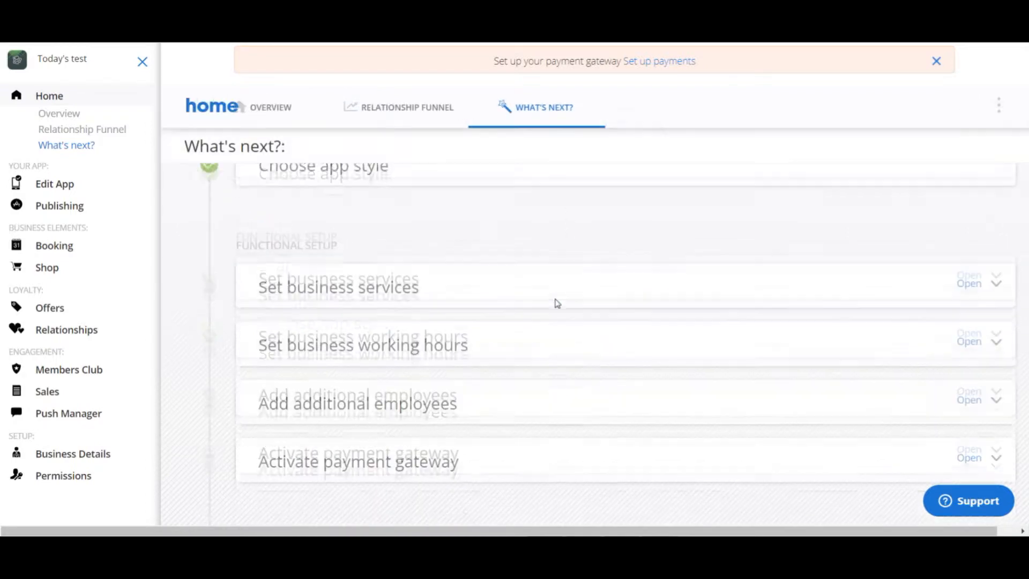
{"action": "scroll", "coordinate": [558, 304], "scroll_direction": "up", "scroll_amount": 2}
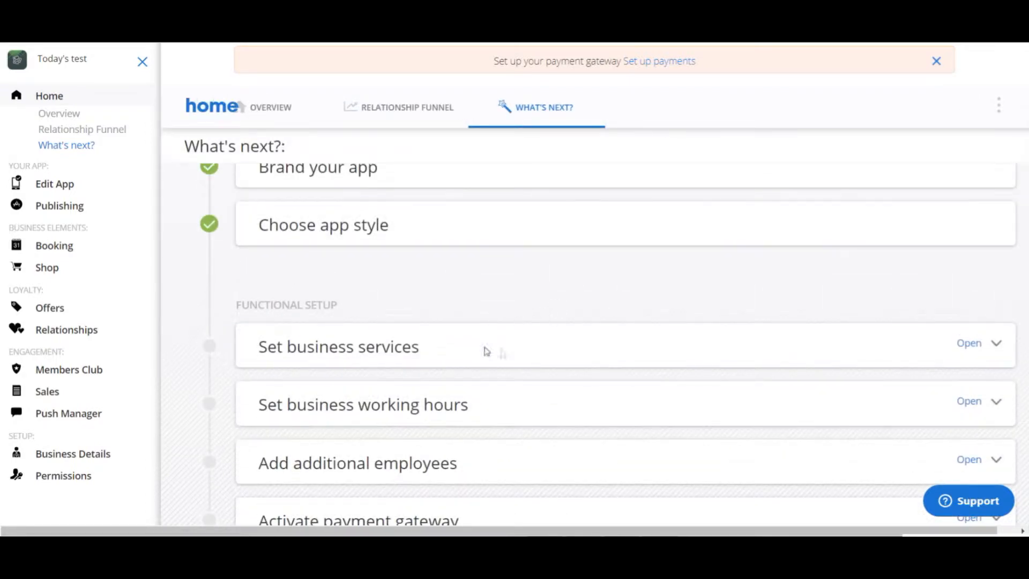
{"action": "left_click", "coordinate": [995, 346]}
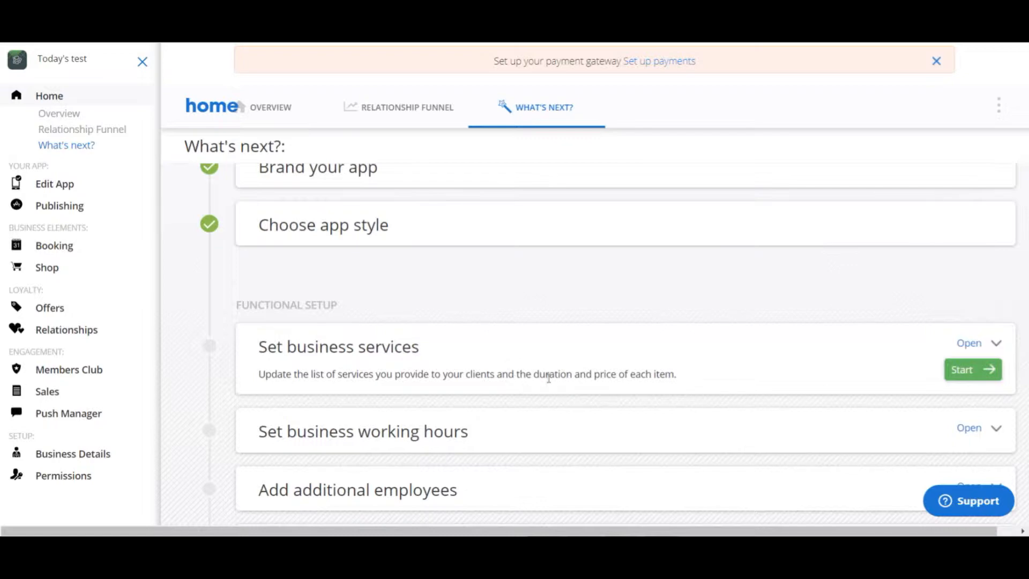
{"action": "left_click", "coordinate": [976, 375]}
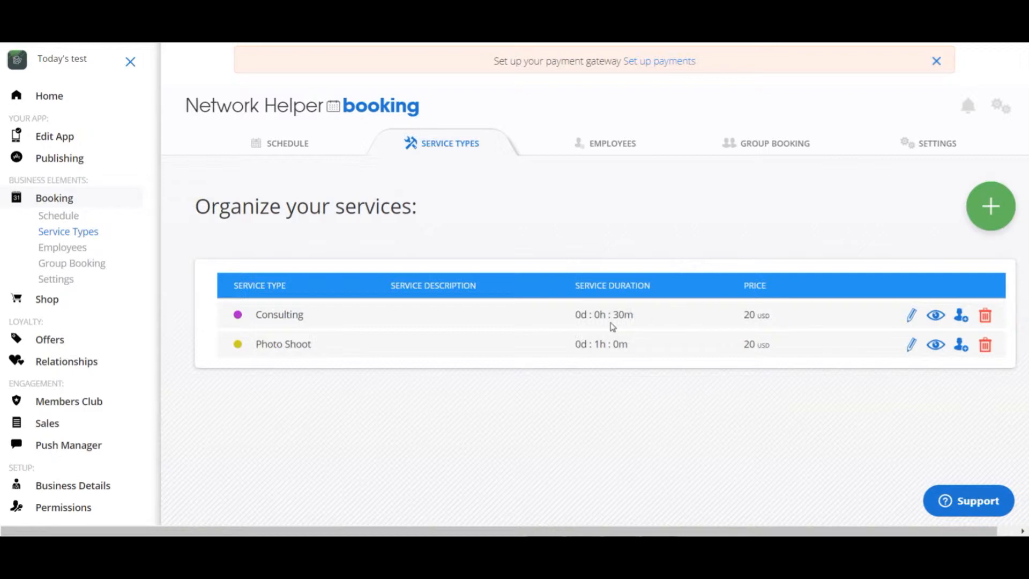
- Look through the booking employees, group bookings and schedule, and return to the service types list
{"action": "left_click", "coordinate": [609, 153]}
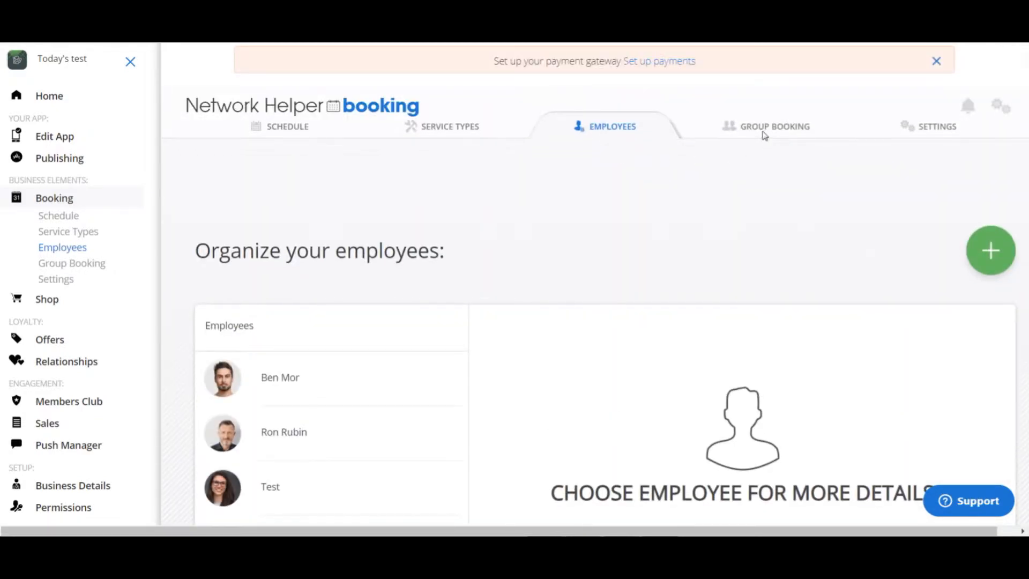
{"action": "left_click", "coordinate": [765, 139]}
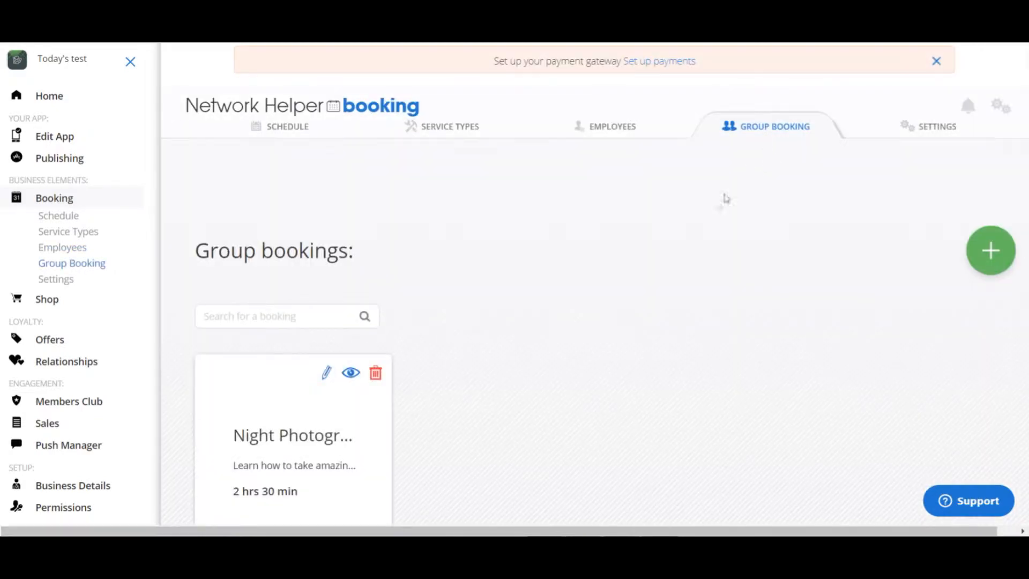
{"action": "scroll", "coordinate": [709, 212], "scroll_direction": "down", "scroll_amount": 5}
{"action": "scroll", "coordinate": [709, 213], "scroll_direction": "up", "scroll_amount": 5}
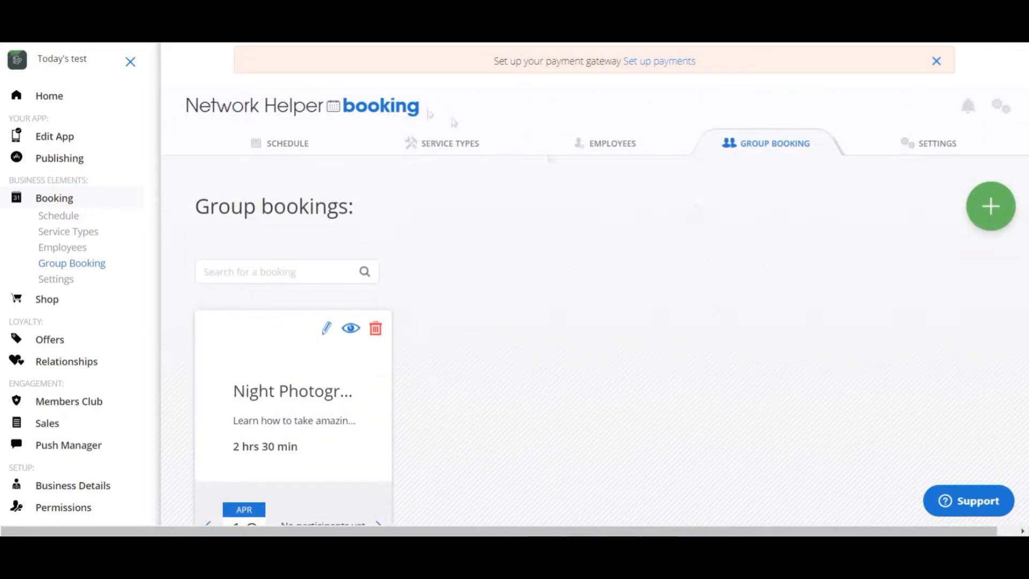
{"action": "left_click", "coordinate": [442, 144]}
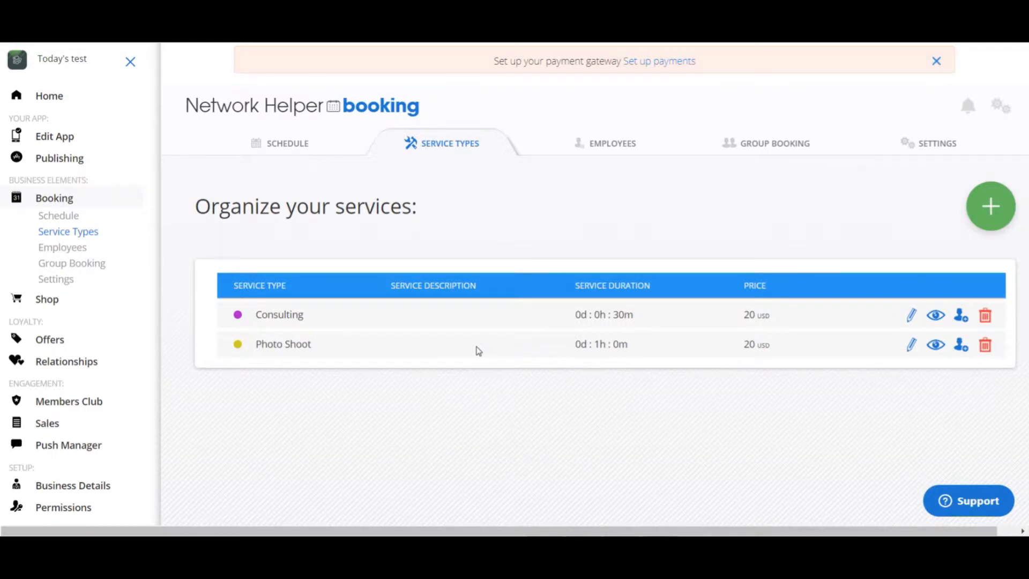
{"action": "left_click", "coordinate": [294, 150]}
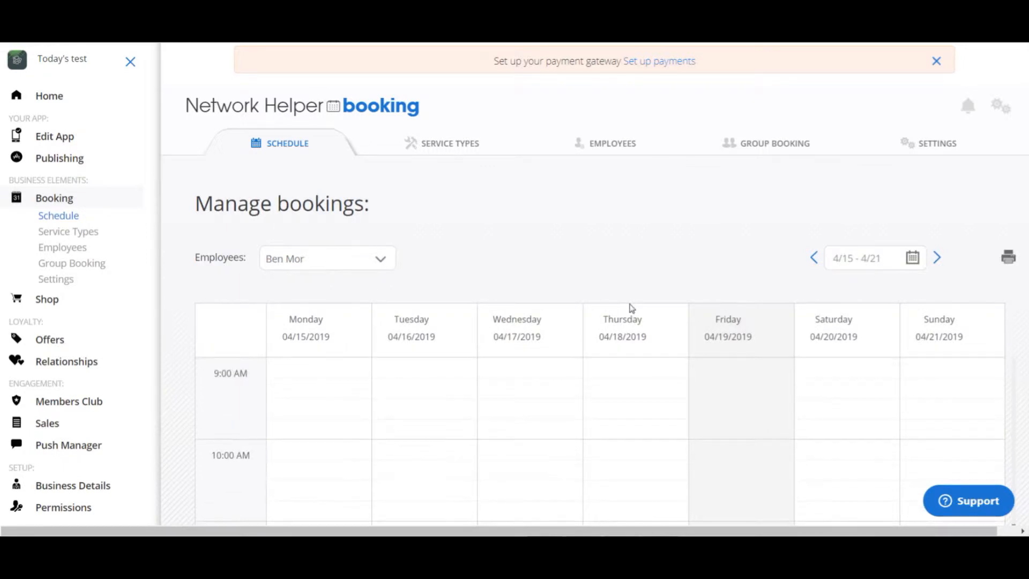
{"action": "left_click", "coordinate": [448, 143]}
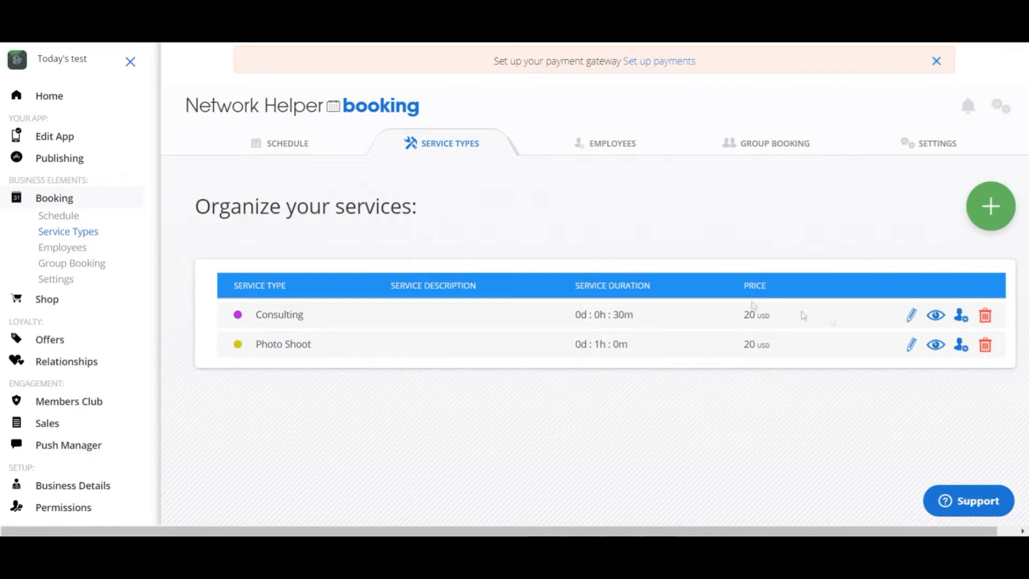
- Open the Consulting service type for editing and rename it Consultation
{"action": "left_click", "coordinate": [912, 317]}
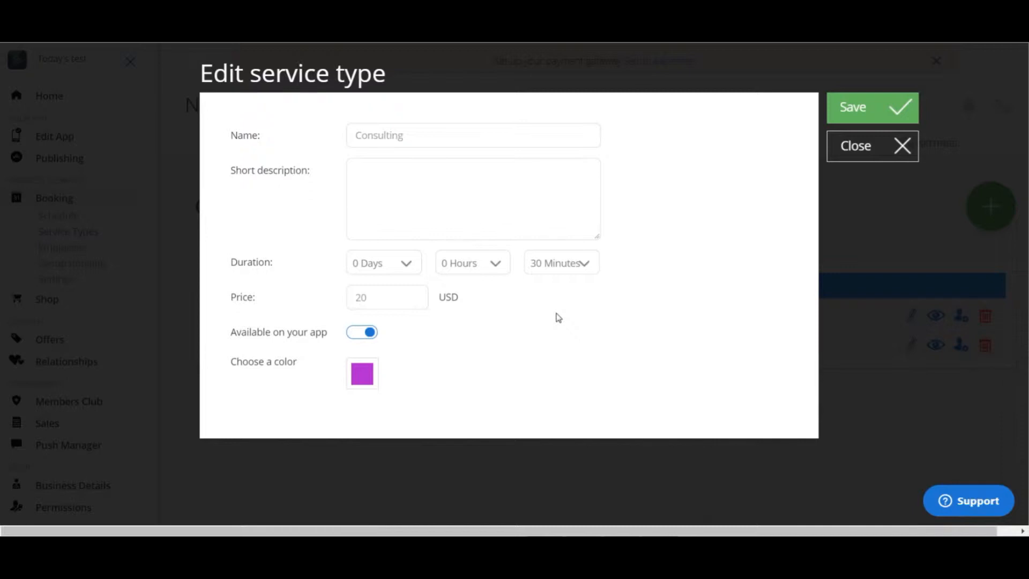
{"action": "left_click", "coordinate": [484, 197]}
{"action": "left_click", "coordinate": [383, 173]}
{"action": "left_click_drag", "start_coordinate": [411, 135], "coordinate": [356, 135]}
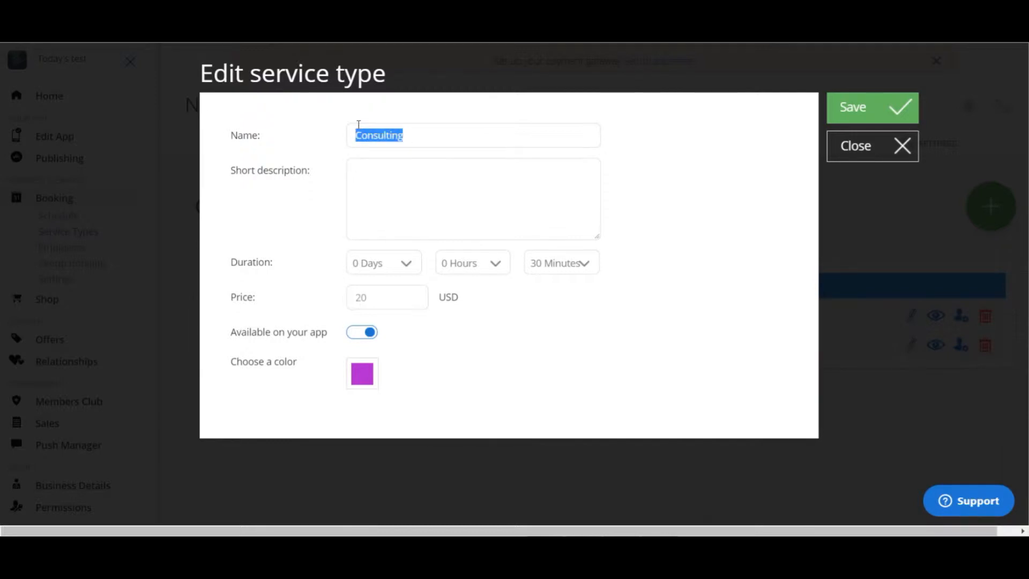
{"action": "left_click", "coordinate": [422, 136]}
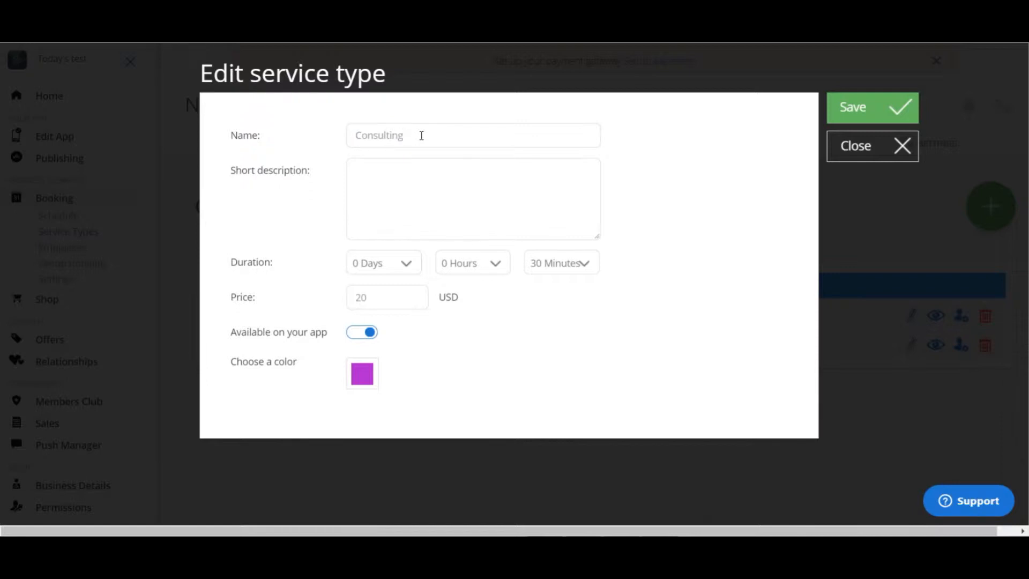
{"action": "key", "text": "BackSpace"}
{"action": "key", "text": "BackSpace"}
{"action": "key", "text": "BackSpace"}
{"action": "type", "text": "ation"}
- Give the Consultation service the short description "Finalize details of your photo shoot."
{"action": "left_click", "coordinate": [409, 173]}
{"action": "type", "text": "Finalize details o"}
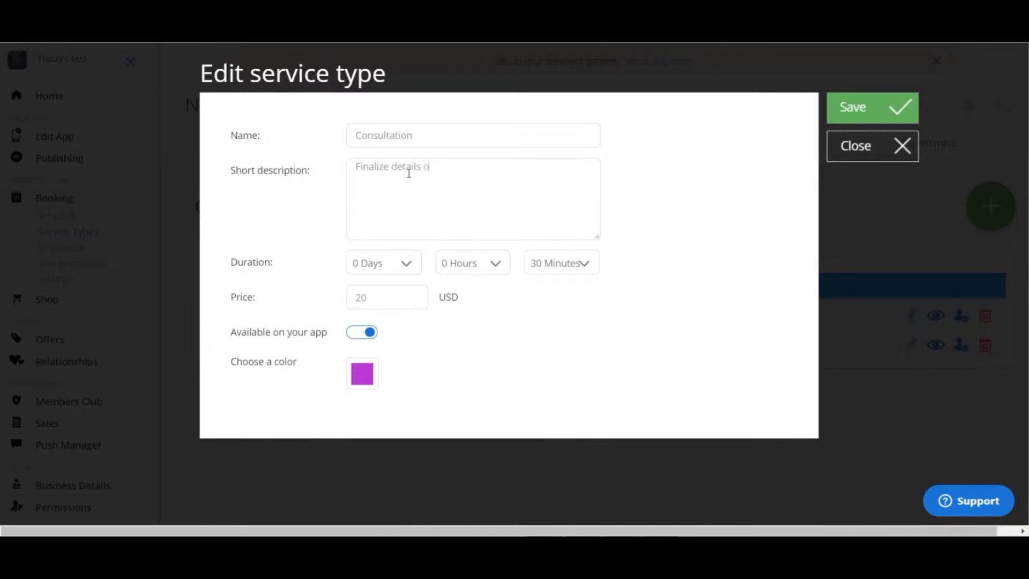
{"action": "type", "text": "f your ph"}
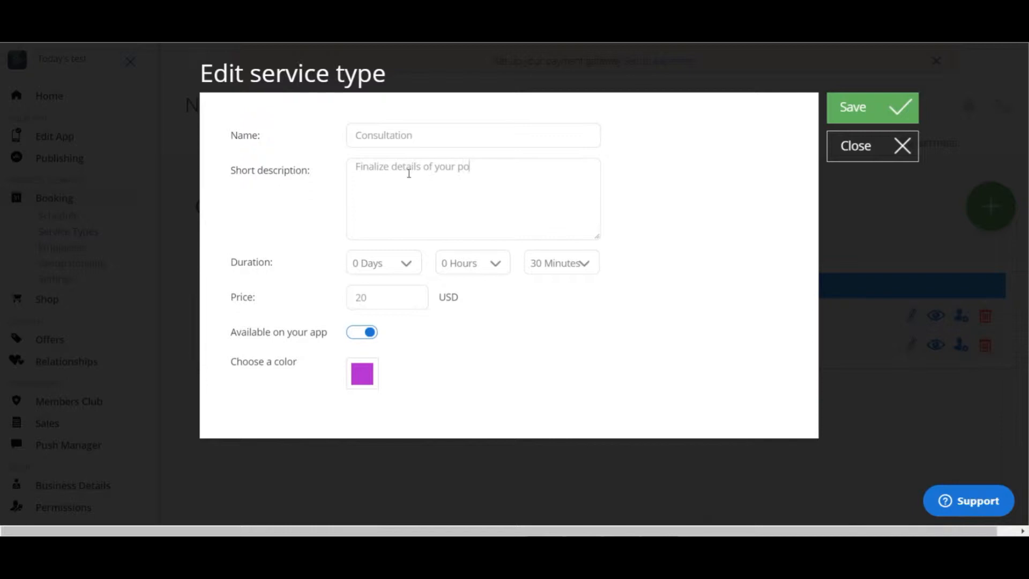
{"action": "type", "text": "oto shoot."}
- Set the Consultation service's price to 40 USD and save the service type
{"action": "left_click_drag", "start_coordinate": [373, 297], "coordinate": [343, 300]}
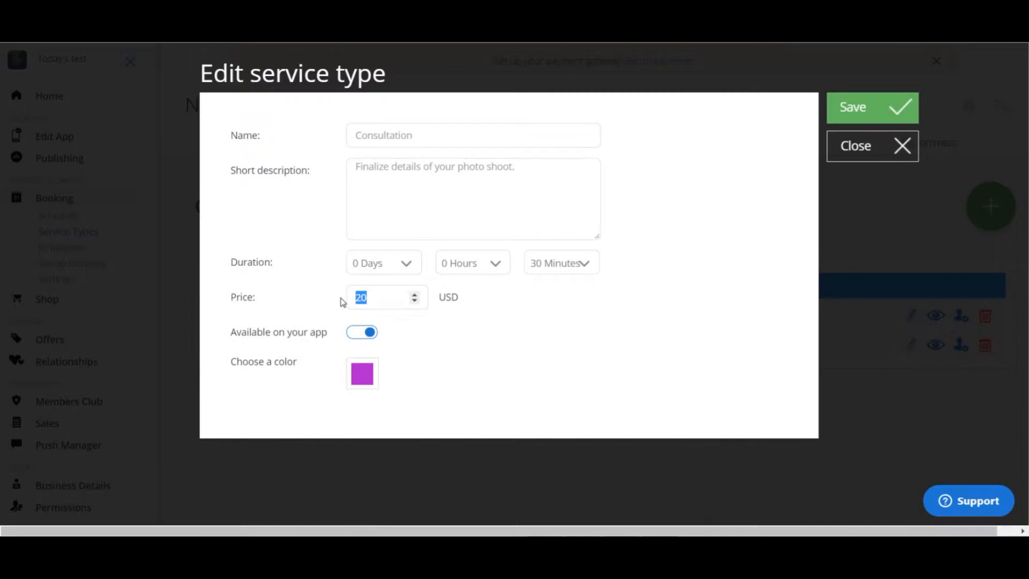
{"action": "type", "text": "40"}
{"action": "left_click", "coordinate": [884, 115]}
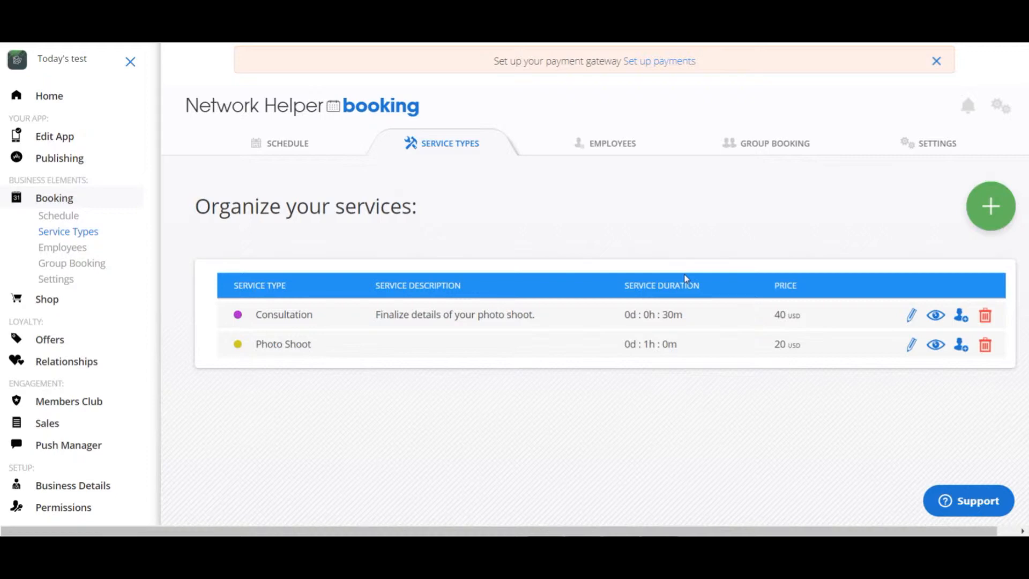
- Edit the Photo Shoot service type and enter the short description "Book your photo shoot."
{"action": "left_click", "coordinate": [912, 353]}
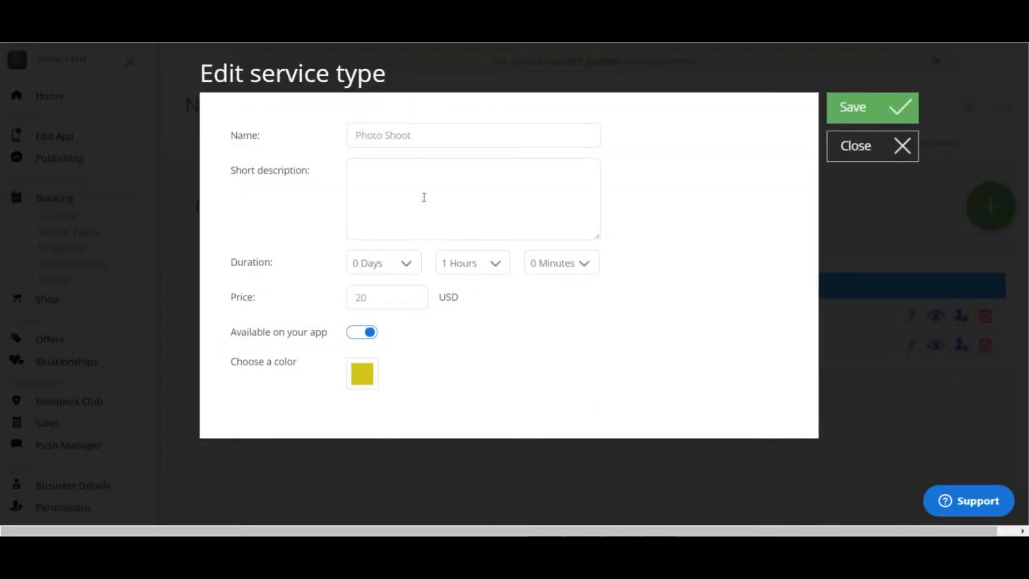
{"action": "left_click", "coordinate": [424, 186]}
{"action": "type", "text": "Book your photo shoot."}
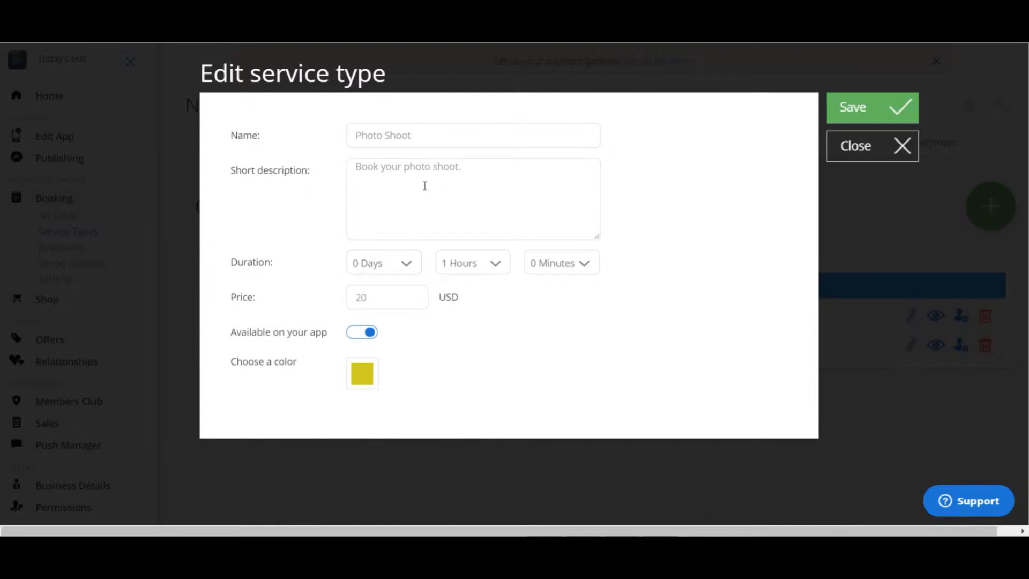
- Set the Photo Shoot service's price to 100 USD and save the service type
{"action": "left_click_drag", "start_coordinate": [379, 297], "coordinate": [347, 298]}
{"action": "type", "text": "100"}
{"action": "left_click", "coordinate": [902, 109]}
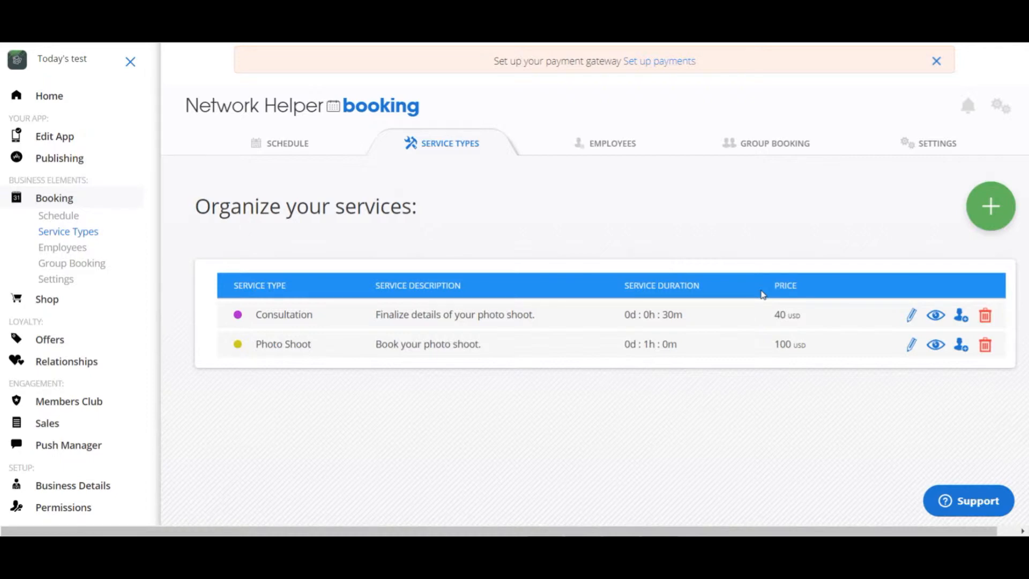
- Check which employees are assigned to the Consultation service and close the assignment list
{"action": "scroll", "coordinate": [758, 300], "scroll_direction": "down", "scroll_amount": 3}
{"action": "scroll", "coordinate": [759, 301], "scroll_direction": "up", "scroll_amount": 3}
{"action": "left_click", "coordinate": [962, 318]}
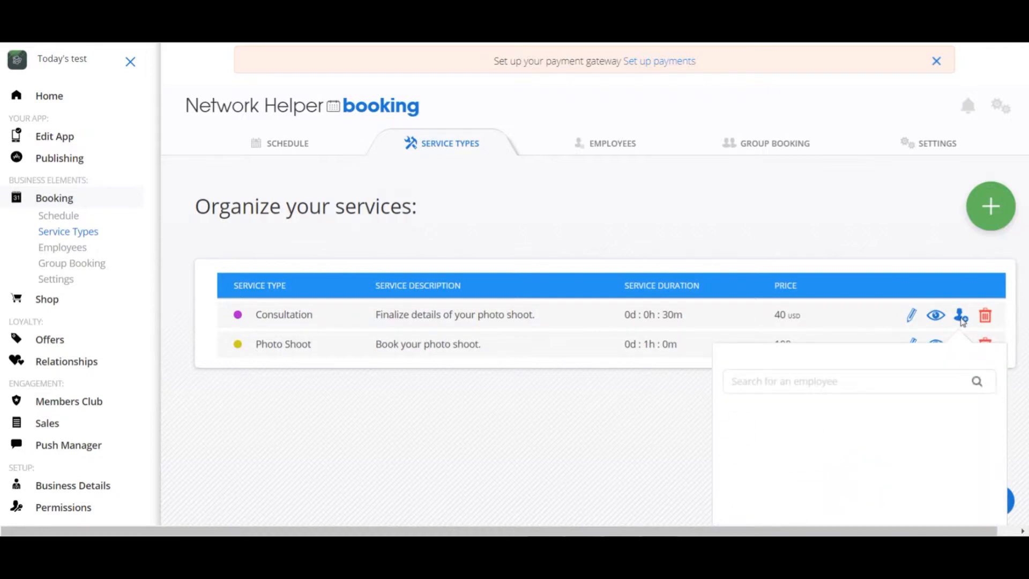
{"action": "scroll", "coordinate": [835, 421], "scroll_direction": "down", "scroll_amount": 3}
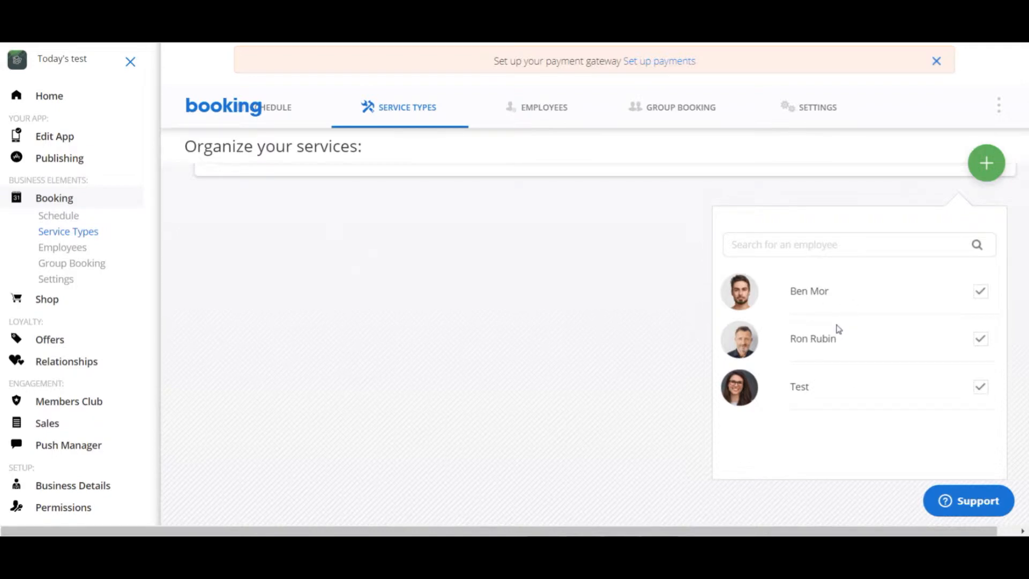
{"action": "scroll", "coordinate": [838, 329], "scroll_direction": "up", "scroll_amount": 3}
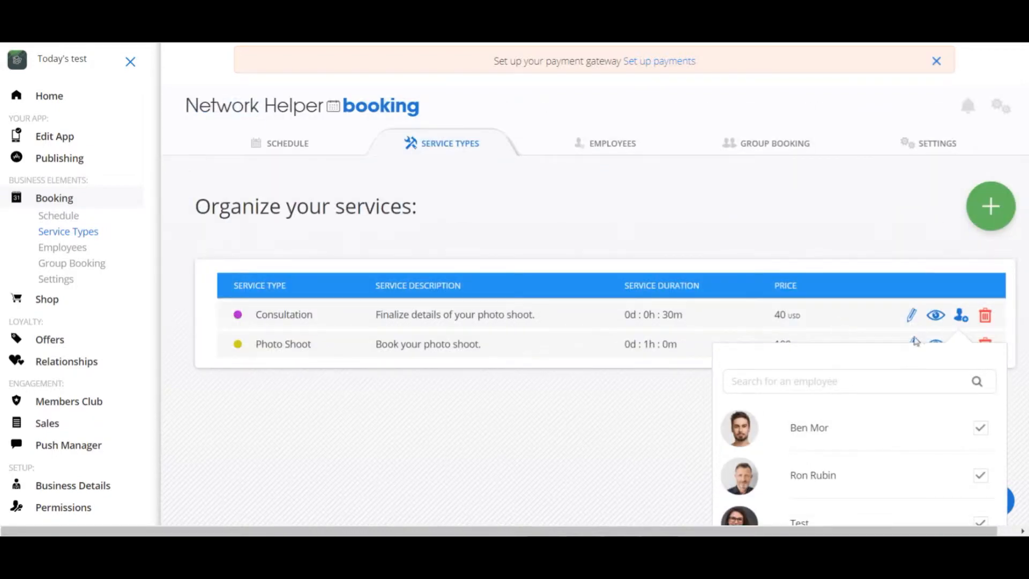
{"action": "left_click", "coordinate": [840, 286]}
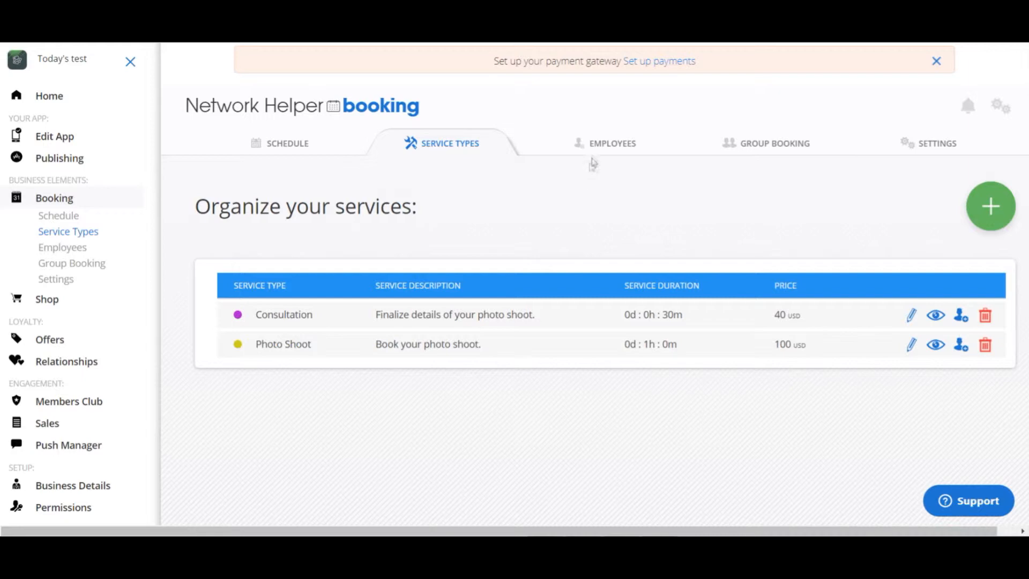
- Open the booking employees list and review the personal details of the first two employees
{"action": "left_click", "coordinate": [611, 144]}
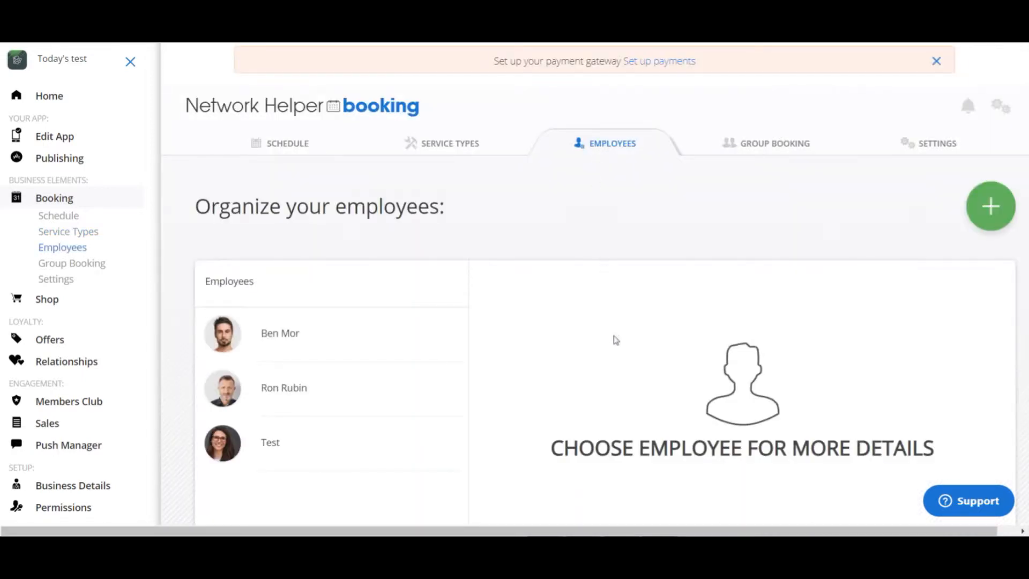
{"action": "scroll", "coordinate": [610, 355], "scroll_direction": "down", "scroll_amount": 3}
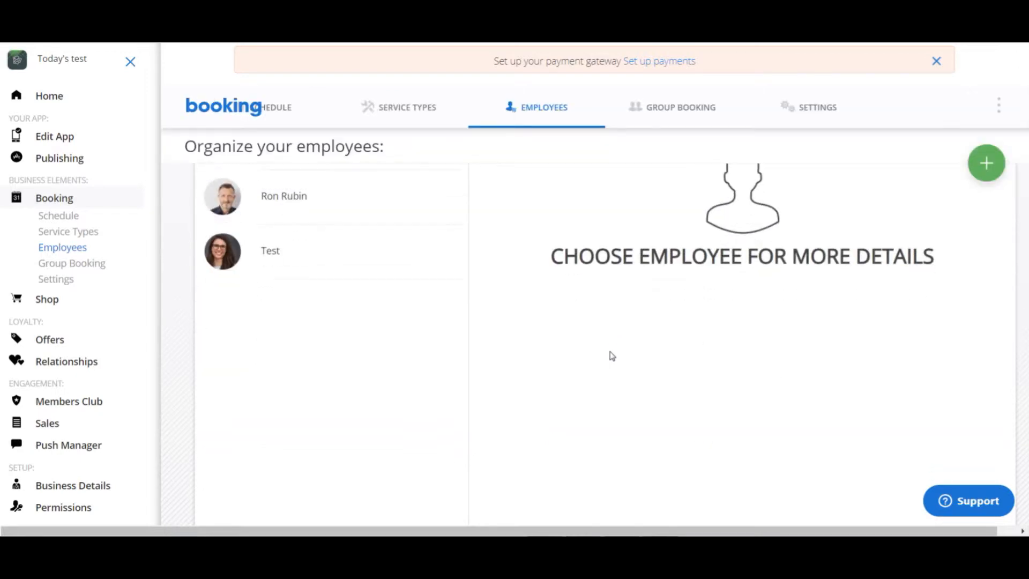
{"action": "scroll", "coordinate": [611, 356], "scroll_direction": "up", "scroll_amount": 5}
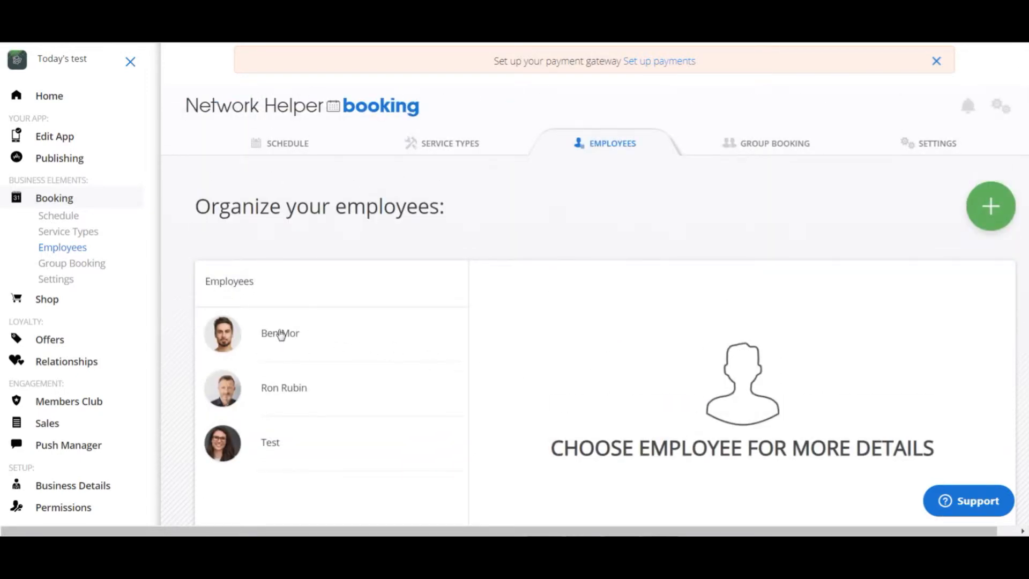
{"action": "left_click", "coordinate": [280, 334]}
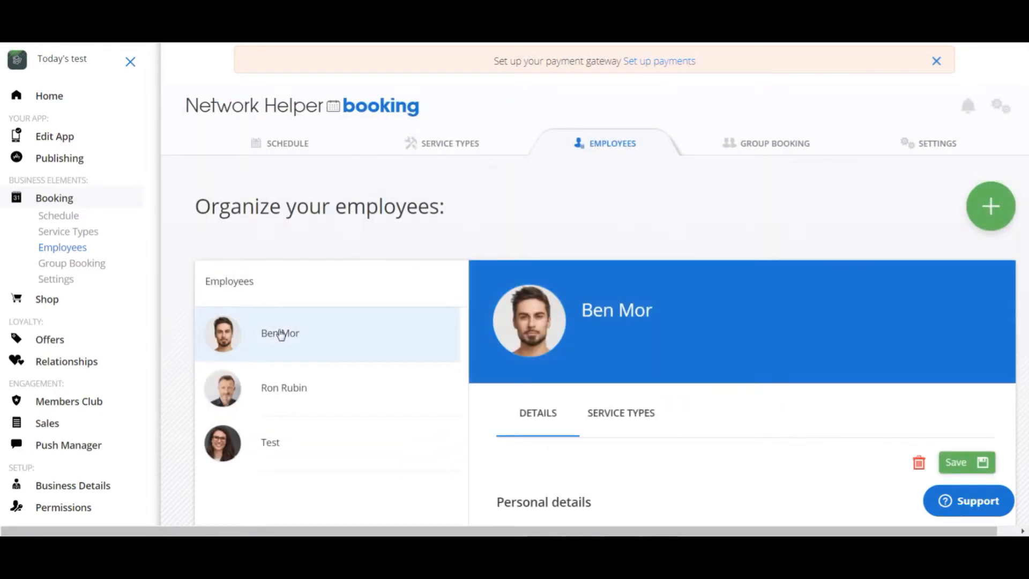
{"action": "scroll", "coordinate": [823, 345], "scroll_direction": "down", "scroll_amount": 4}
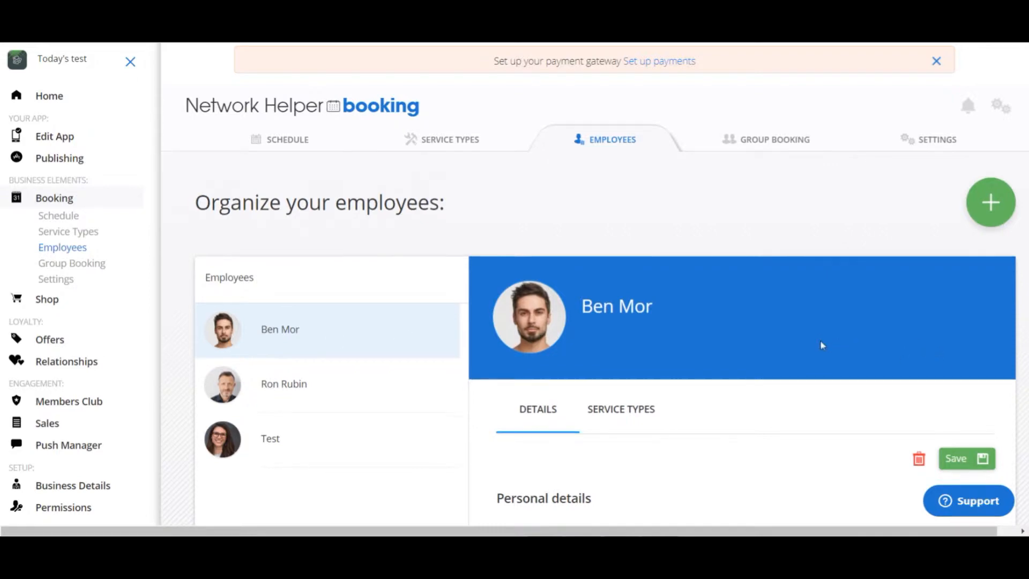
{"action": "scroll", "coordinate": [700, 375], "scroll_direction": "down", "scroll_amount": 1}
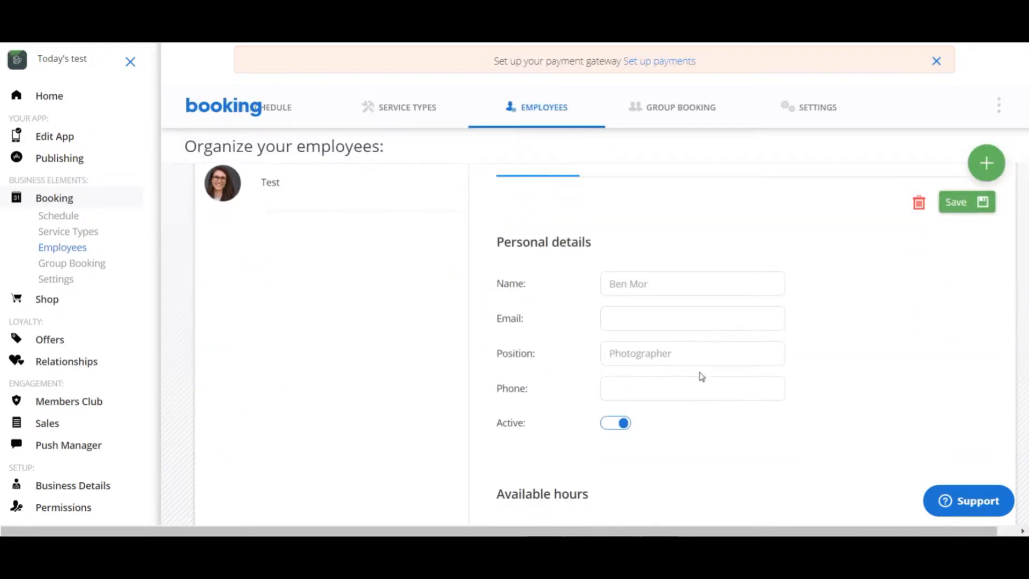
{"action": "scroll", "coordinate": [694, 367], "scroll_direction": "up", "scroll_amount": 5}
{"action": "left_click", "coordinate": [287, 388]}
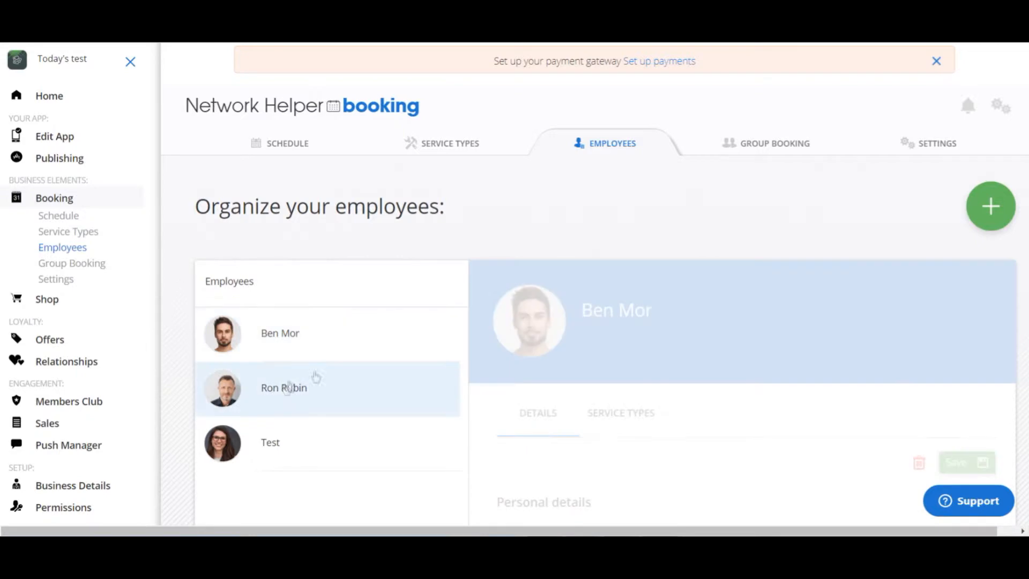
{"action": "scroll", "coordinate": [670, 321], "scroll_direction": "down", "scroll_amount": 1}
{"action": "scroll", "coordinate": [672, 324], "scroll_direction": "down", "scroll_amount": 4}
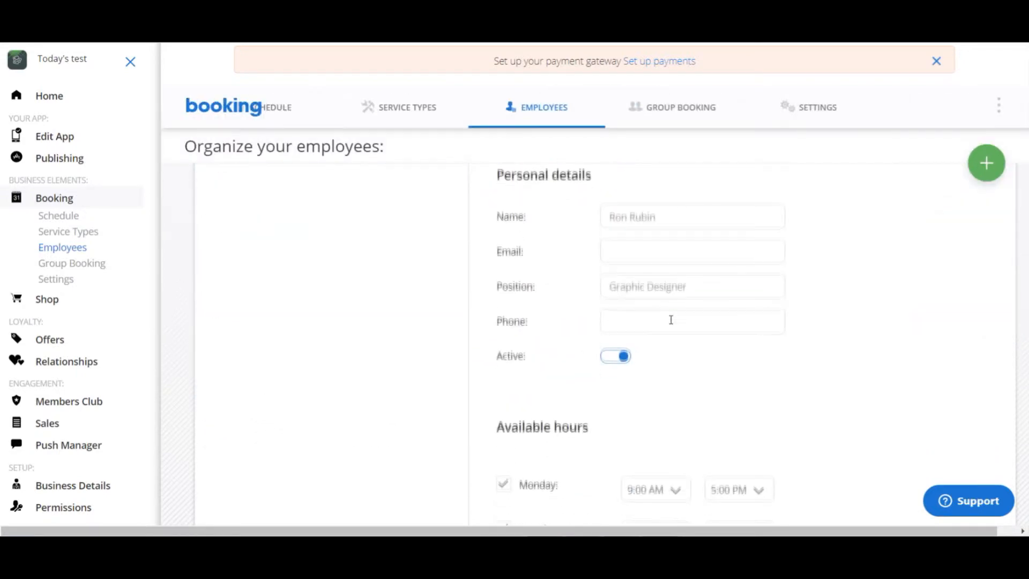
{"action": "scroll", "coordinate": [703, 324], "scroll_direction": "up", "scroll_amount": 5}
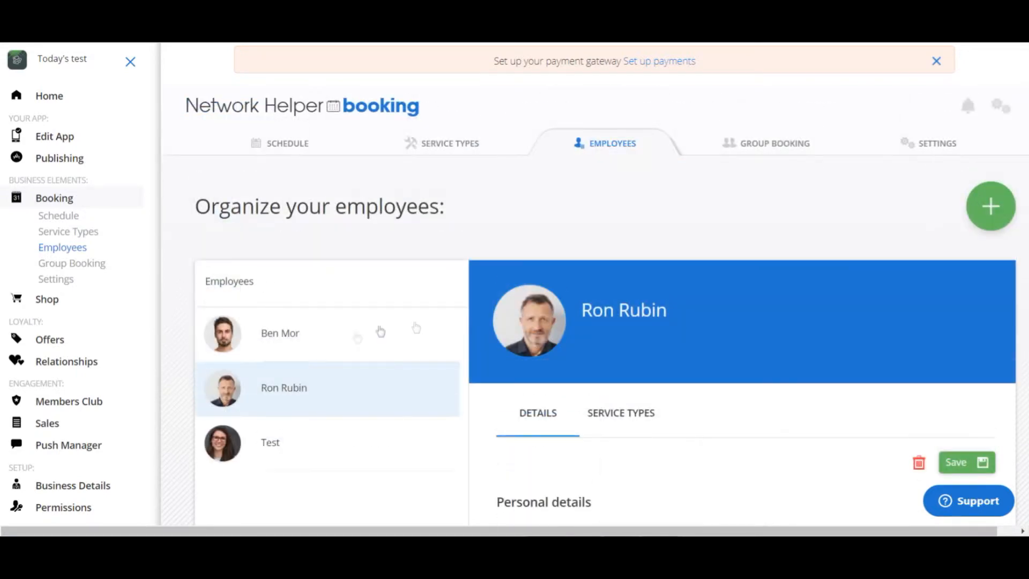
- Review the personal details and available hours of the Test employee
{"action": "left_click", "coordinate": [268, 443]}
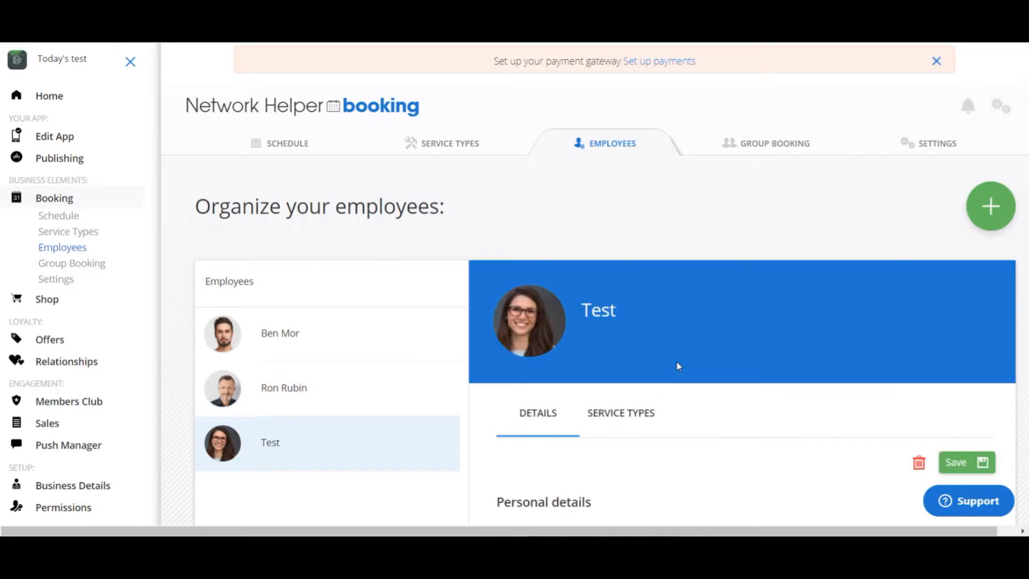
{"action": "scroll", "coordinate": [678, 366], "scroll_direction": "down", "scroll_amount": 5}
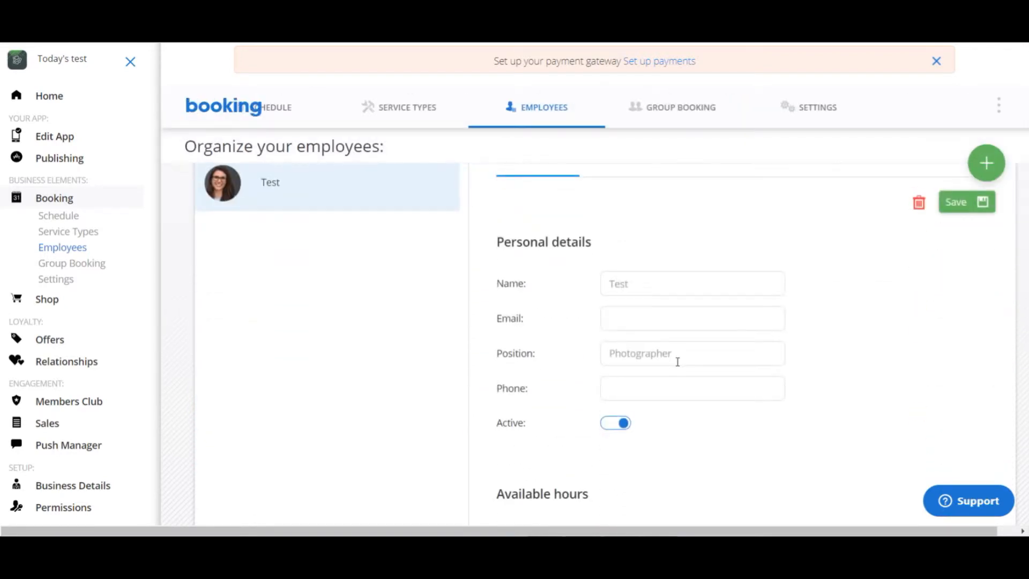
{"action": "scroll", "coordinate": [677, 361], "scroll_direction": "down", "scroll_amount": 3}
{"action": "scroll", "coordinate": [676, 364], "scroll_direction": "up", "scroll_amount": 5}
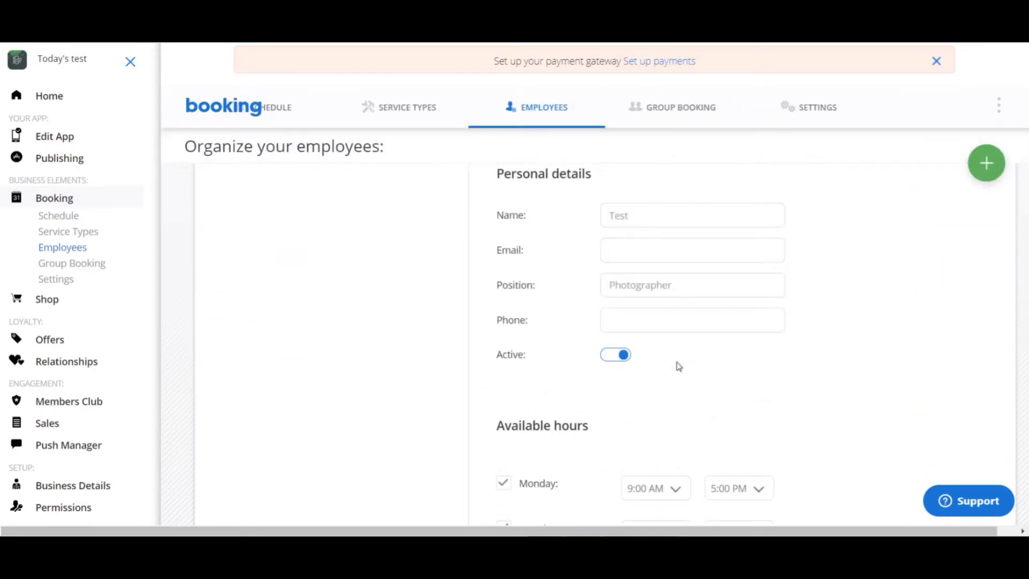
{"action": "scroll", "coordinate": [678, 367], "scroll_direction": "up", "scroll_amount": 2}
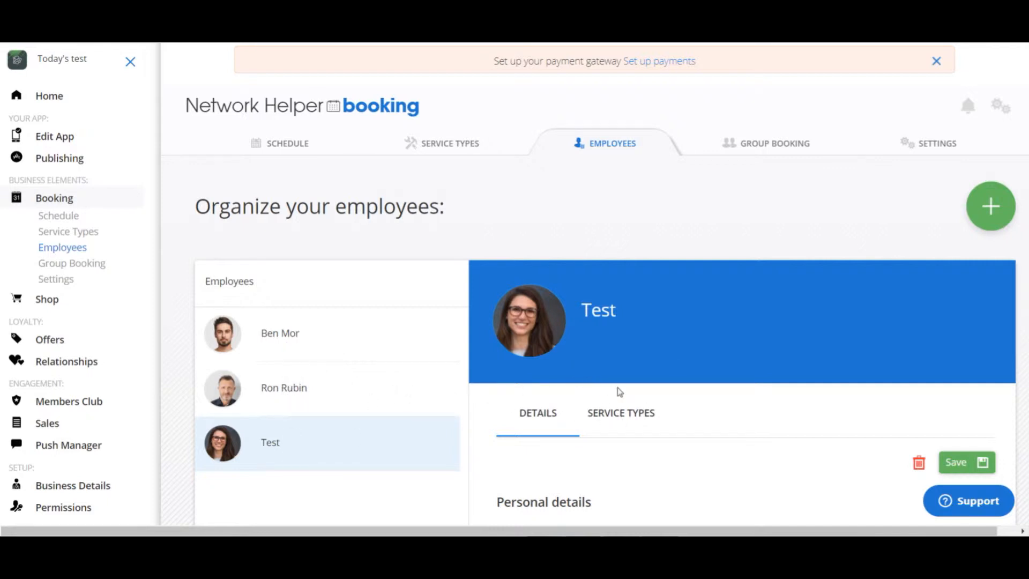
{"action": "scroll", "coordinate": [723, 409], "scroll_direction": "down", "scroll_amount": 4}
{"action": "scroll", "coordinate": [723, 409], "scroll_direction": "up", "scroll_amount": 4}
{"action": "scroll", "coordinate": [724, 407], "scroll_direction": "down", "scroll_amount": 5}
{"action": "scroll", "coordinate": [721, 405], "scroll_direction": "up", "scroll_amount": 3}
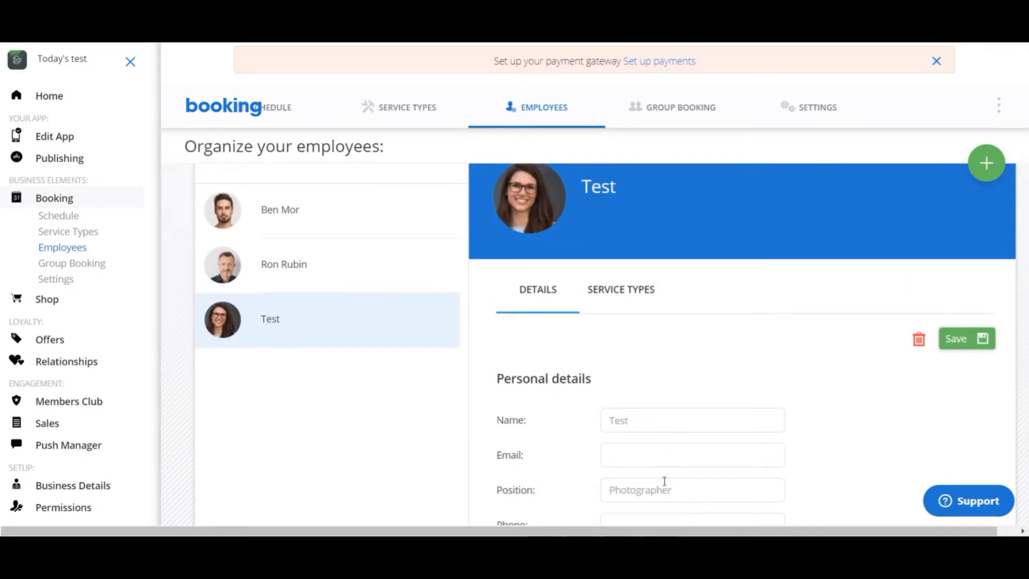
- Change the Test employee's position to "Make up"
{"action": "scroll", "coordinate": [801, 432], "scroll_direction": "down", "scroll_amount": 3}
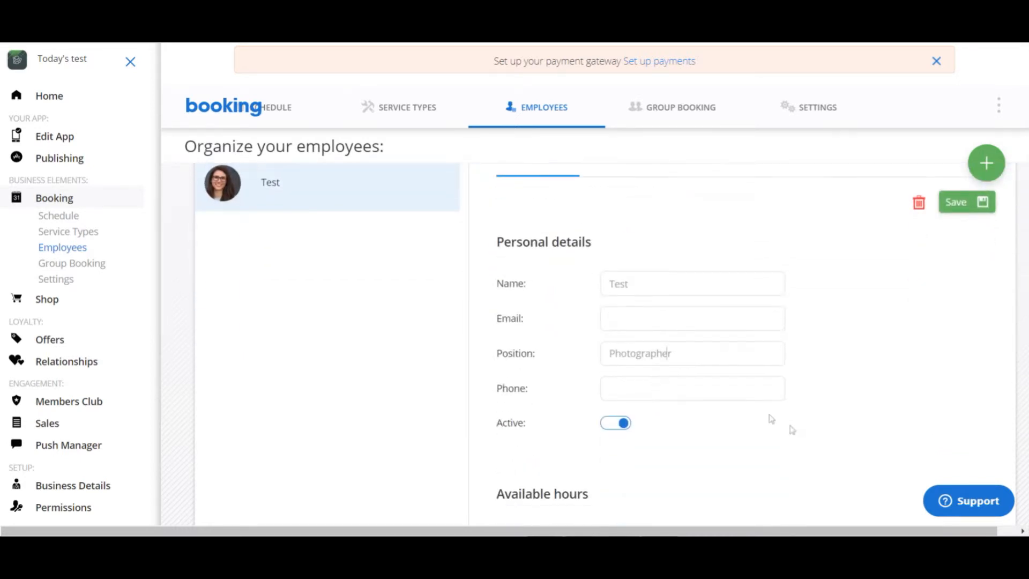
{"action": "double_click", "coordinate": [631, 355]}
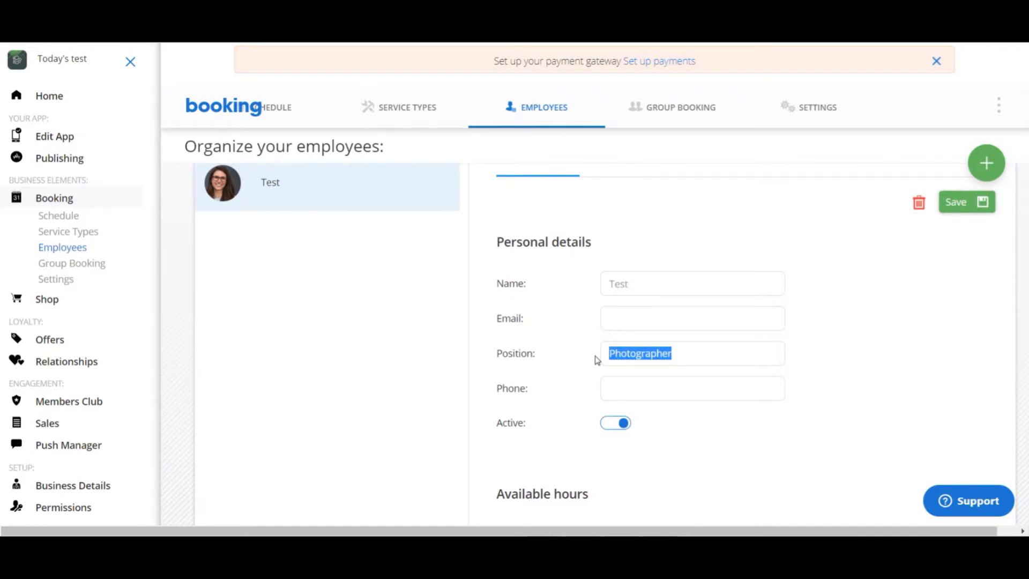
{"action": "type", "text": "Make"}
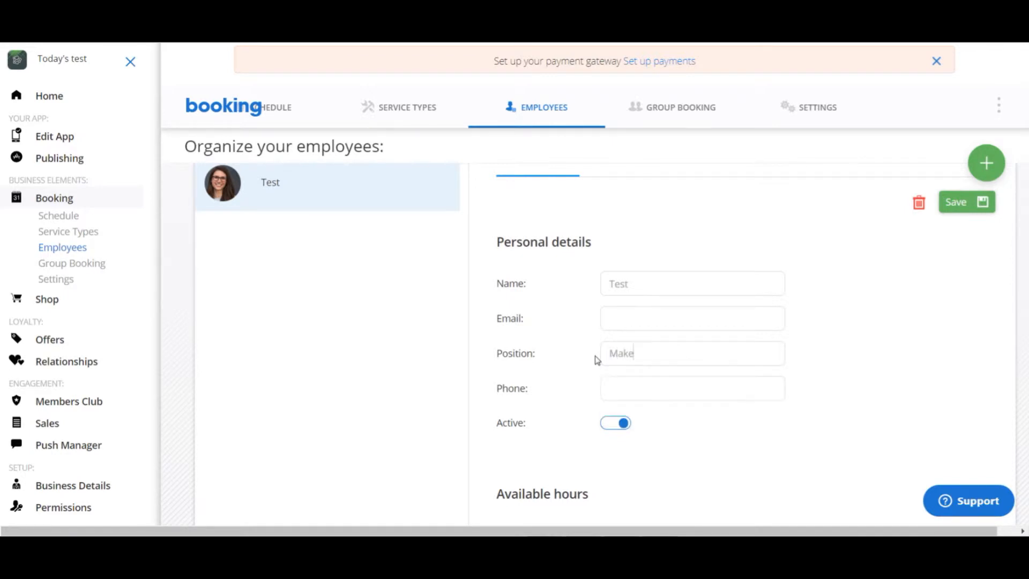
{"action": "type", "text": " up"}
{"action": "left_click", "coordinate": [643, 354]}
{"action": "key", "text": "BackSpace"}
{"action": "type", "text": "u"}
{"action": "left_click", "coordinate": [649, 314]}
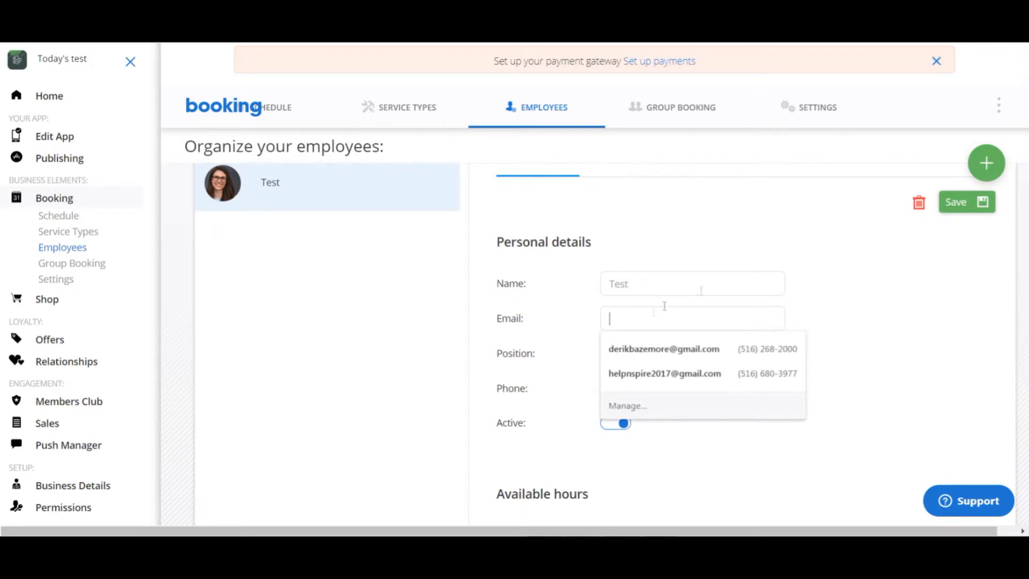
{"action": "left_click", "coordinate": [836, 264]}
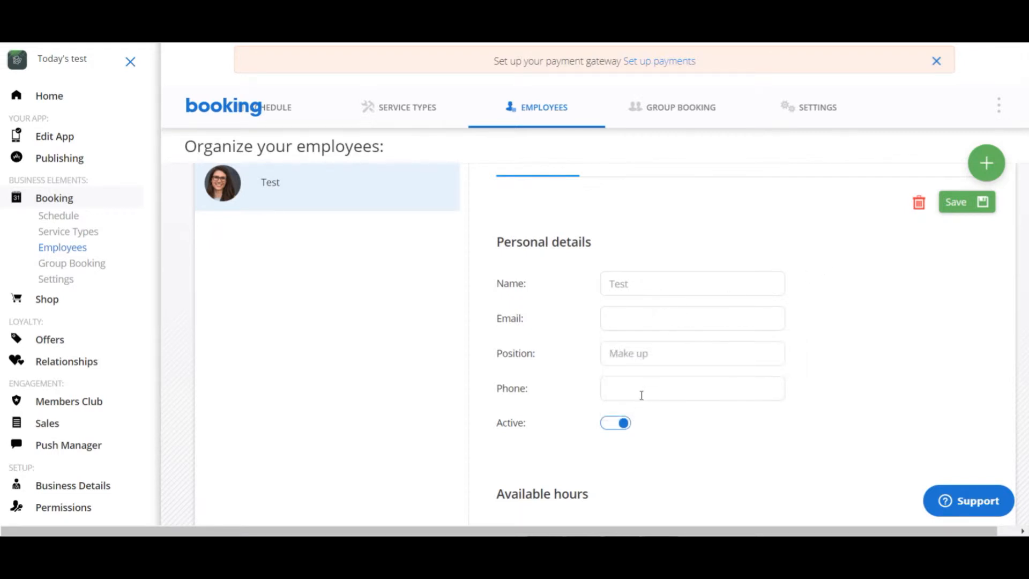
- Examine the Test employee's available hours and the service types connected to this employee
{"action": "scroll", "coordinate": [676, 420], "scroll_direction": "down", "scroll_amount": 4}
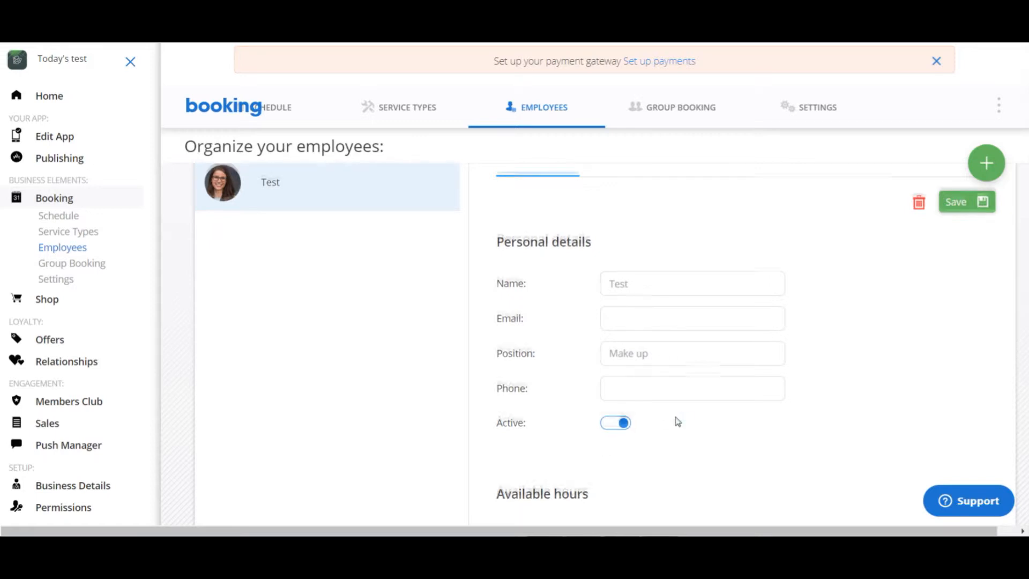
{"action": "scroll", "coordinate": [666, 375], "scroll_direction": "down", "scroll_amount": 5}
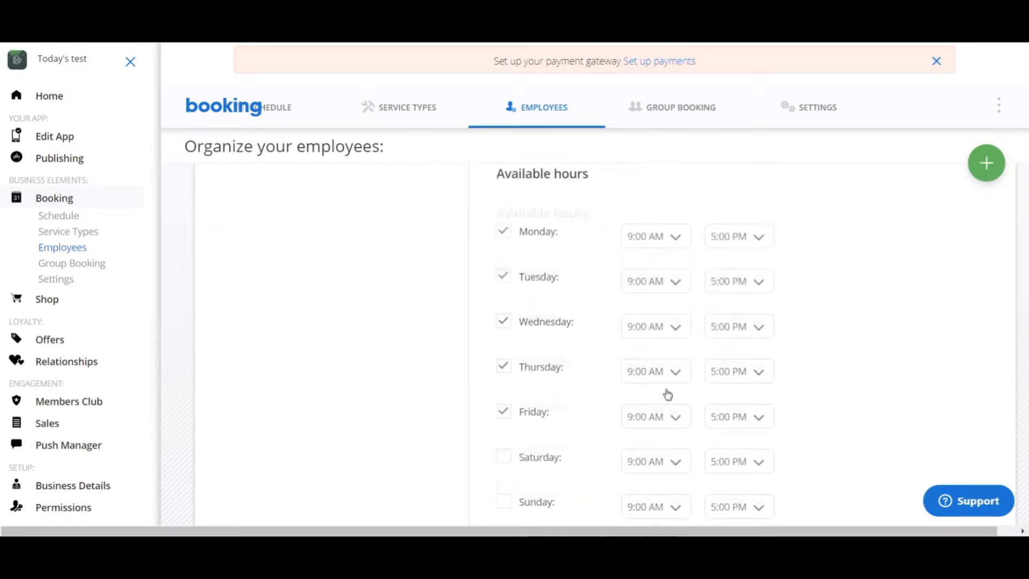
{"action": "scroll", "coordinate": [668, 393], "scroll_direction": "up", "scroll_amount": 5}
{"action": "scroll", "coordinate": [667, 394], "scroll_direction": "up", "scroll_amount": 2}
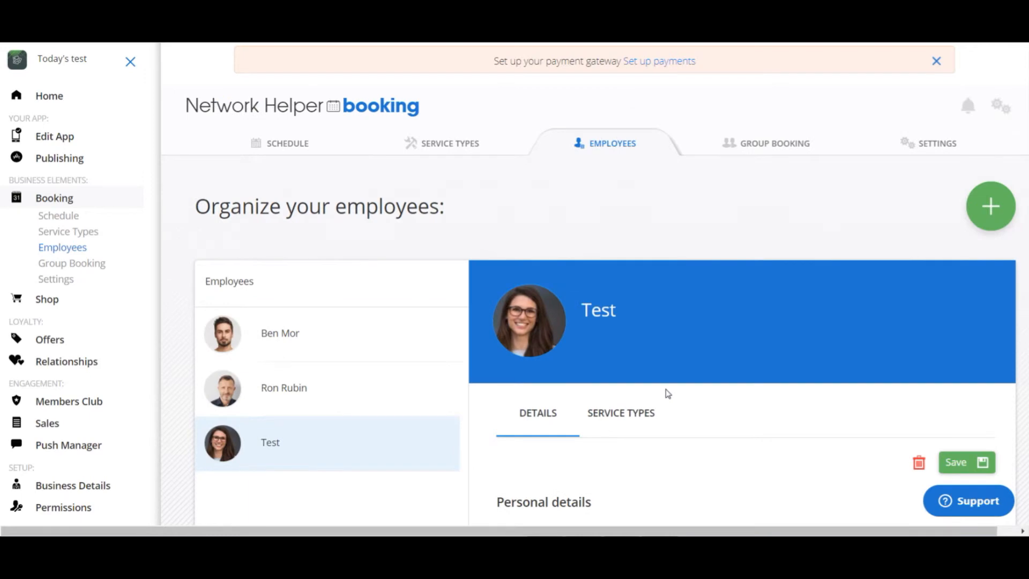
{"action": "scroll", "coordinate": [667, 393], "scroll_direction": "down", "scroll_amount": 2}
{"action": "left_click", "coordinate": [641, 294]}
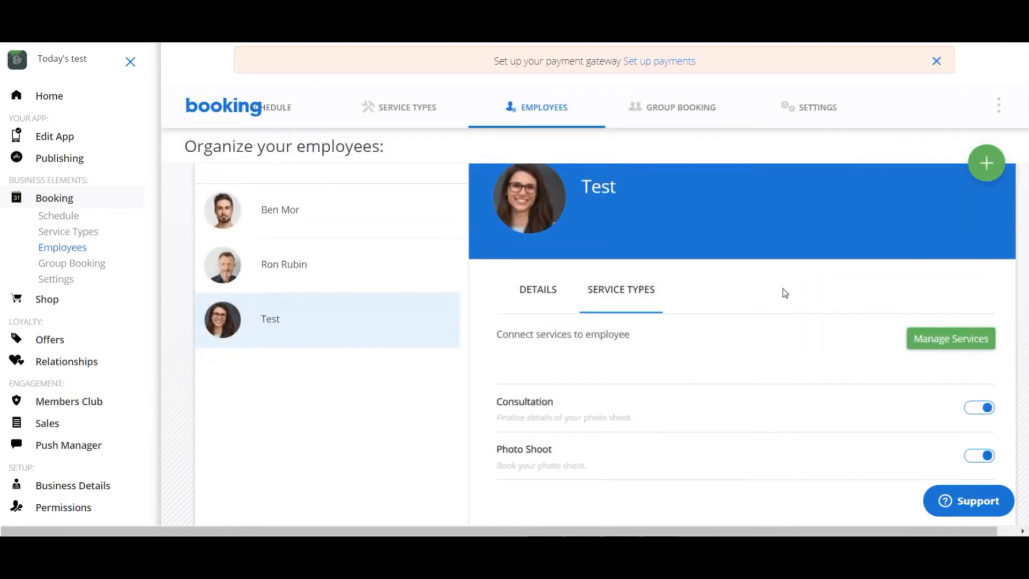
{"action": "scroll", "coordinate": [752, 388], "scroll_direction": "down", "scroll_amount": 2}
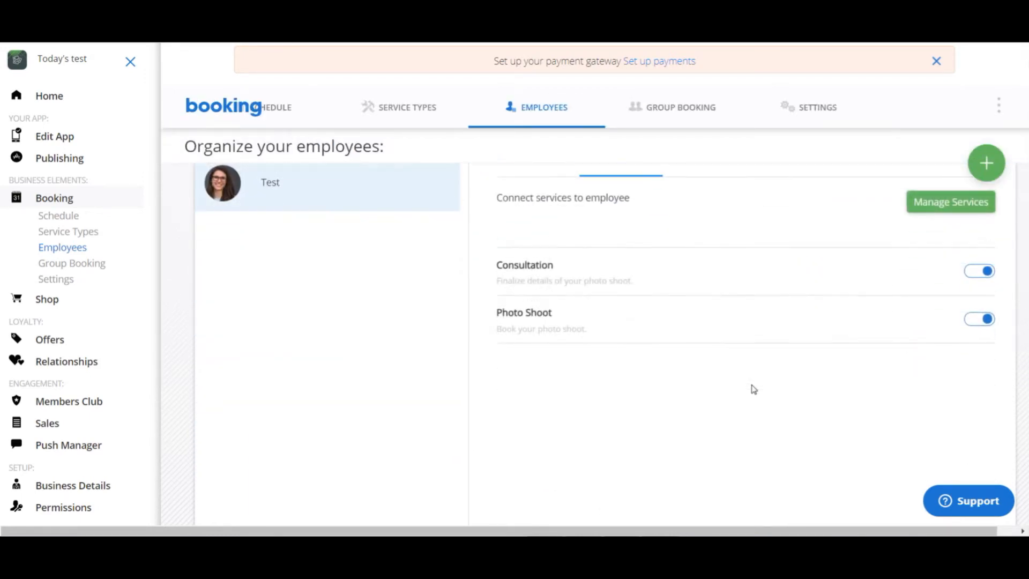
{"action": "scroll", "coordinate": [753, 389], "scroll_direction": "up", "scroll_amount": 3}
- View the fields for adding a new employee and cancel the entry
{"action": "left_click", "coordinate": [990, 206]}
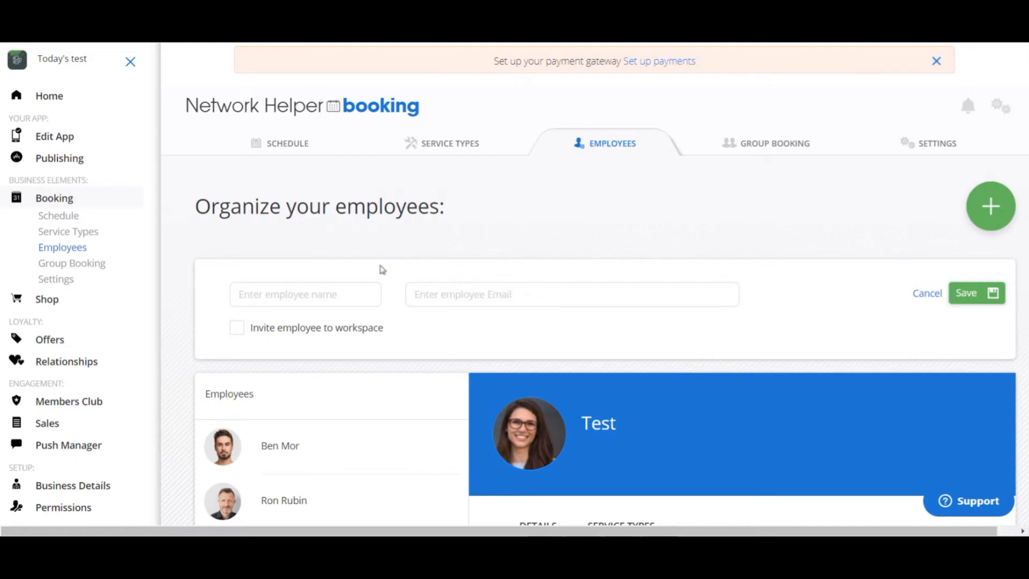
{"action": "scroll", "coordinate": [561, 327], "scroll_direction": "down", "scroll_amount": 3}
{"action": "scroll", "coordinate": [561, 327], "scroll_direction": "up", "scroll_amount": 3}
{"action": "left_click", "coordinate": [917, 304]}
- Go from the employee's connected services to service management and start a new service type named "Make up"
{"action": "scroll", "coordinate": [847, 335], "scroll_direction": "down", "scroll_amount": 3}
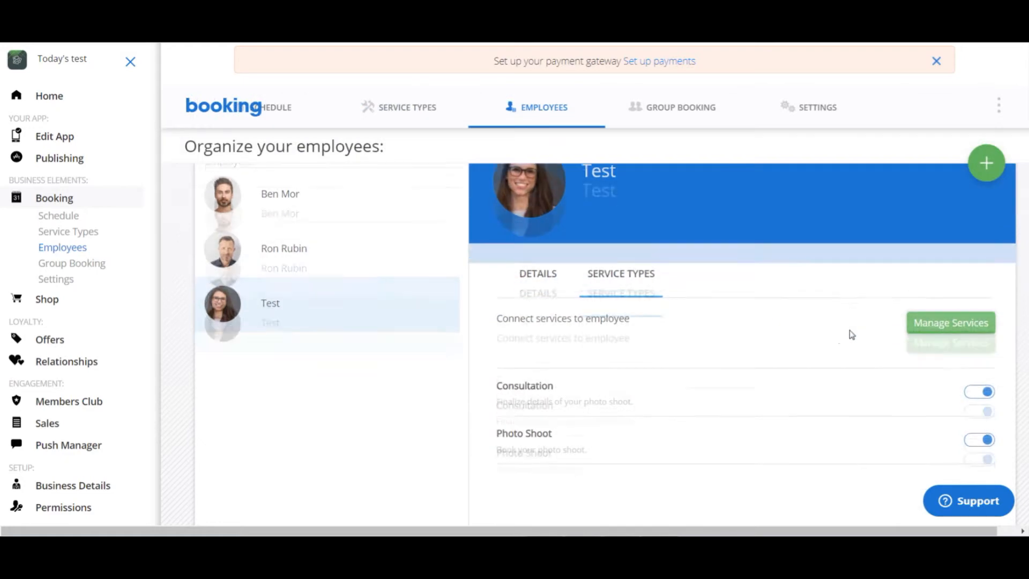
{"action": "left_click", "coordinate": [923, 275]}
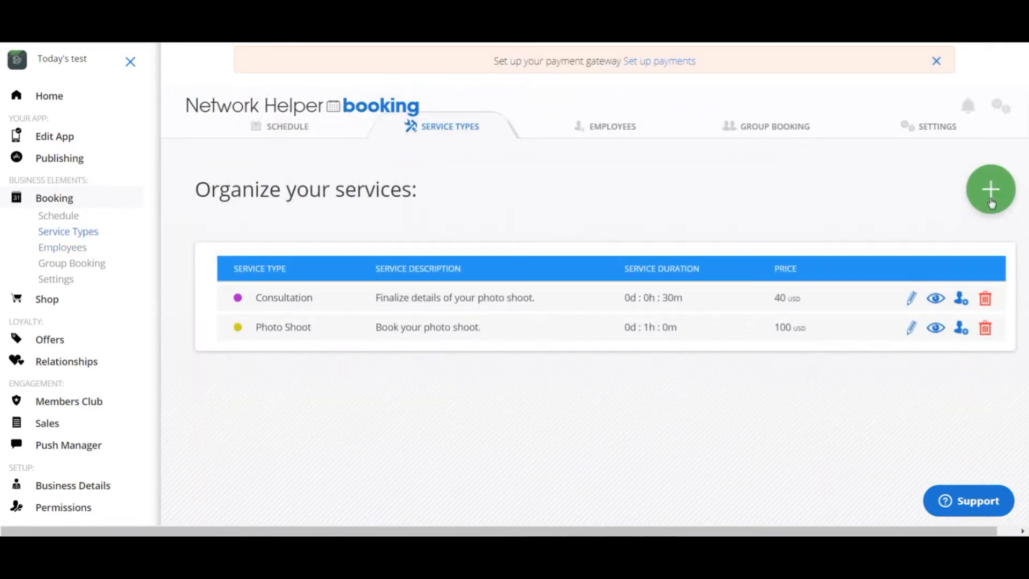
{"action": "left_click", "coordinate": [988, 195]}
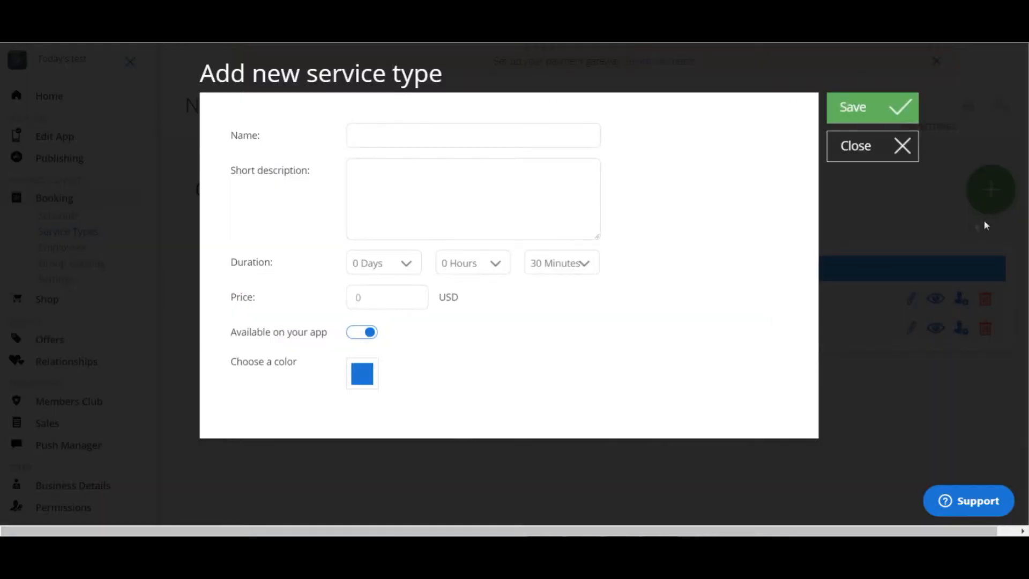
{"action": "left_click", "coordinate": [436, 145]}
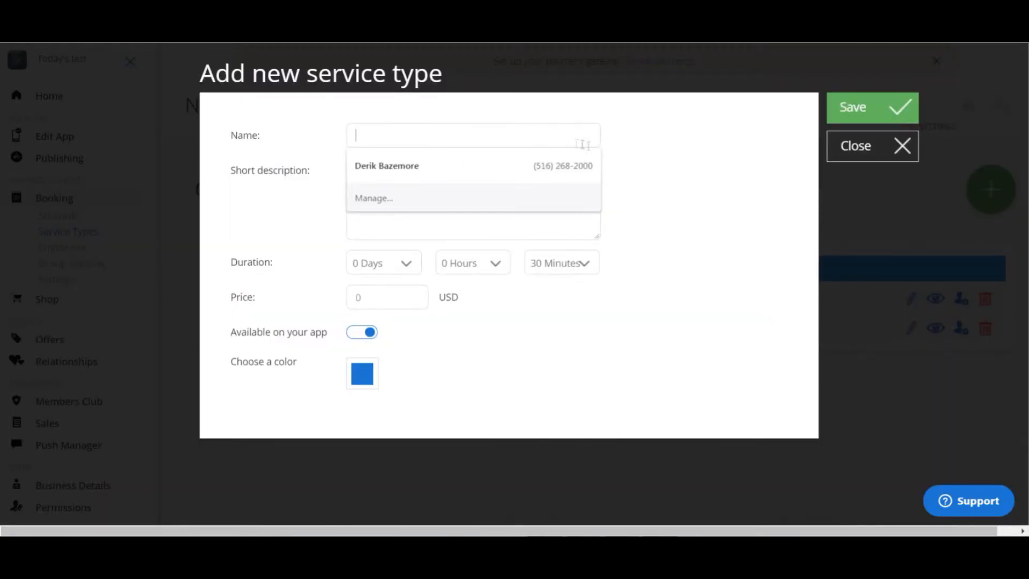
{"action": "left_click", "coordinate": [629, 167]}
{"action": "left_click", "coordinate": [460, 135]}
{"action": "left_click", "coordinate": [460, 135]}
{"action": "type", "text": "make up"}
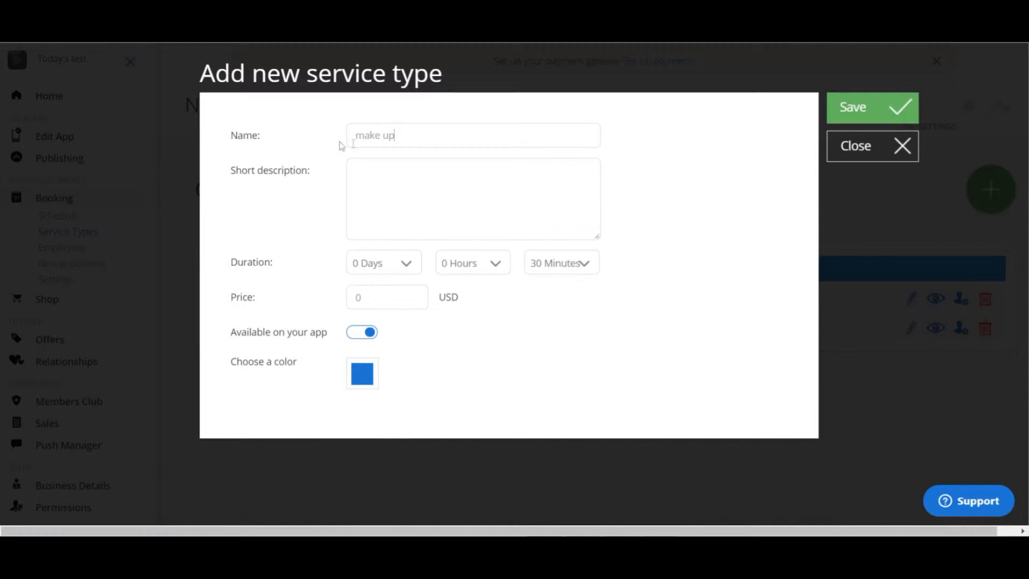
{"action": "left_click", "coordinate": [362, 134]}
{"action": "key", "text": "BackSpace"}
{"action": "type", "text": "M"}
- Enter the short description "Make up artist for your photo shoot." and set the duration's hours to 2 Hours
{"action": "left_click", "coordinate": [403, 181]}
{"action": "type", "text": "Make upp artist"}
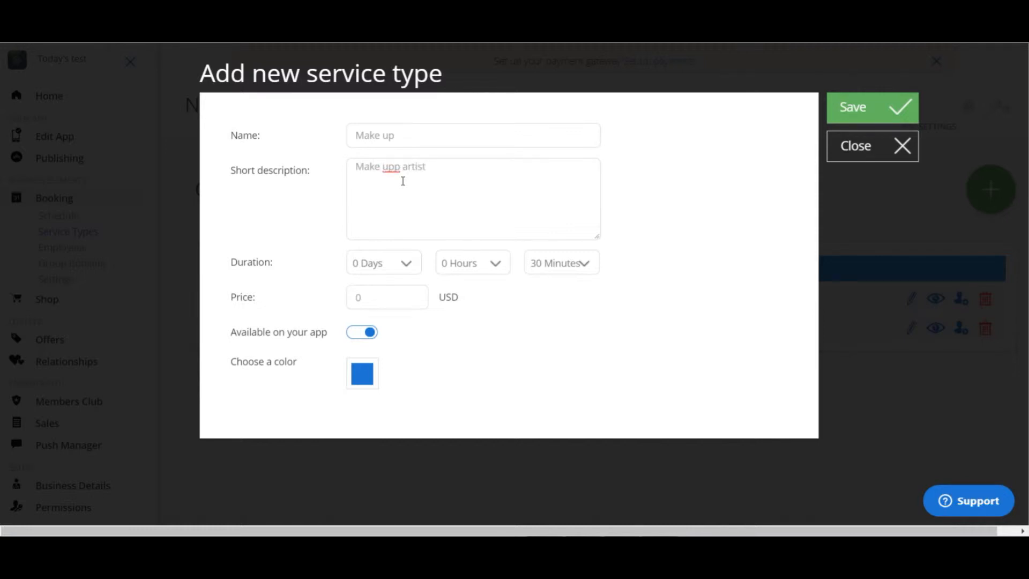
{"action": "type", "text": " for your photo shoot."}
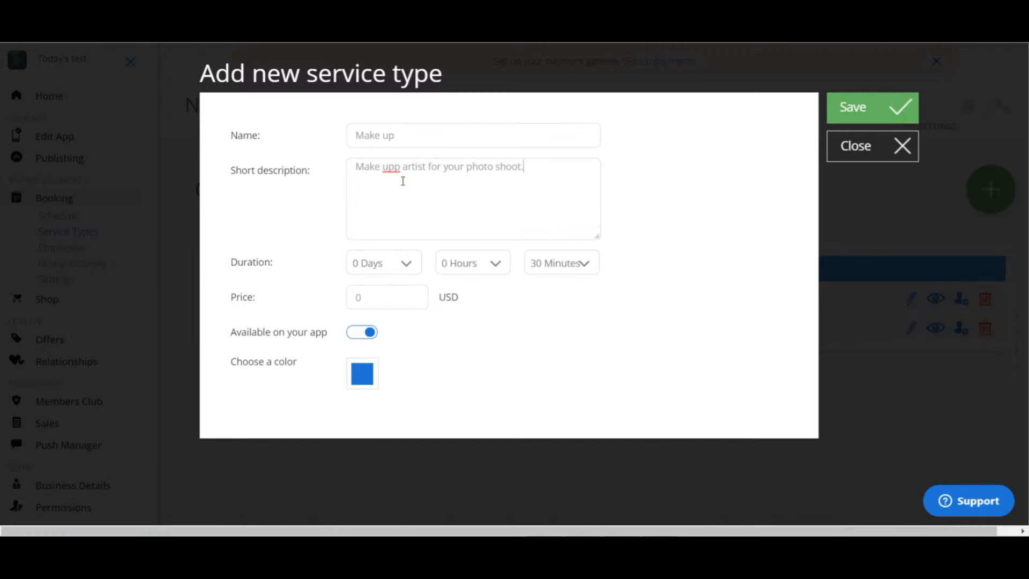
{"action": "left_click", "coordinate": [409, 165]}
{"action": "key", "text": "BackSpace"}
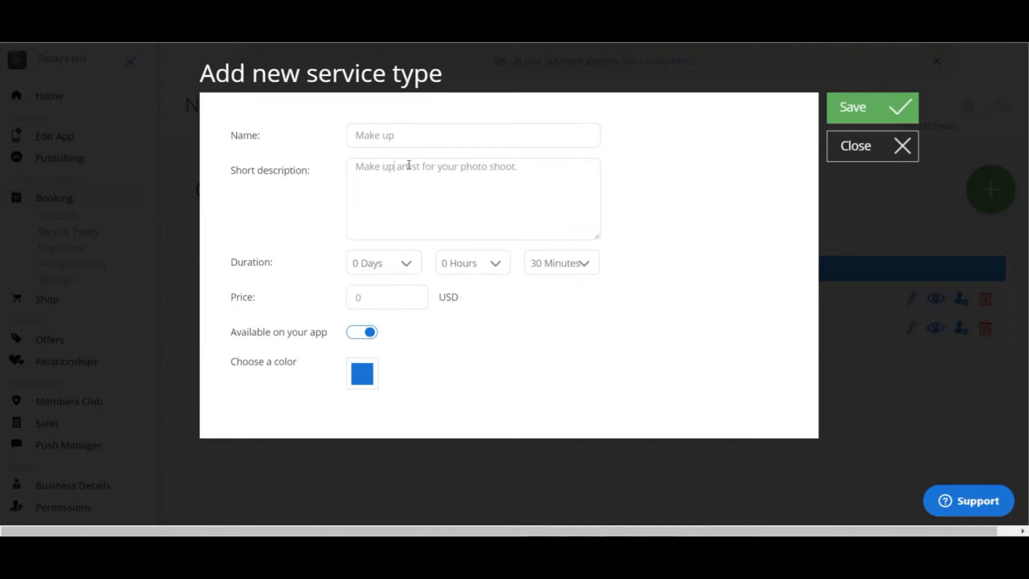
{"action": "left_click", "coordinate": [496, 272]}
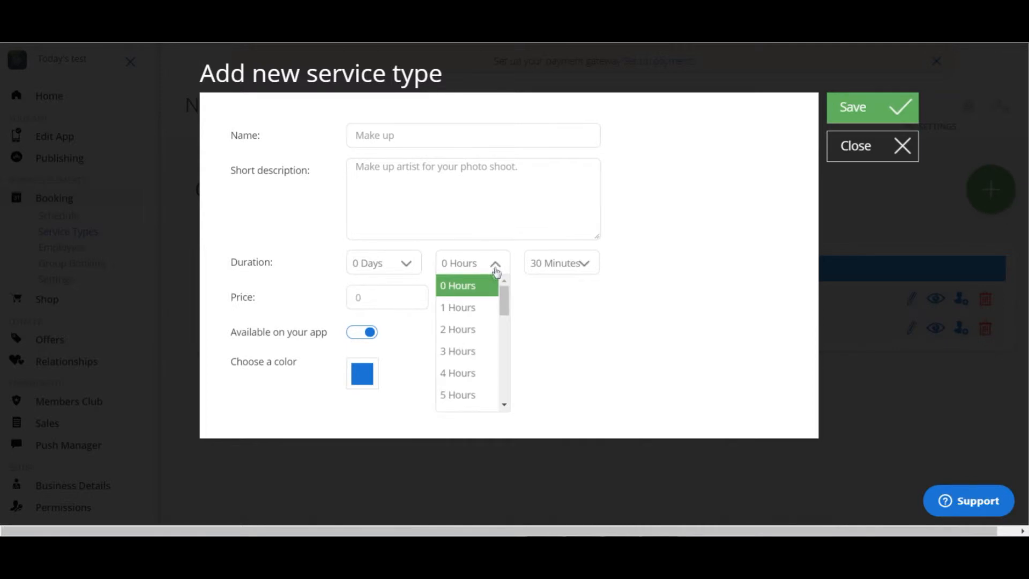
{"action": "left_click", "coordinate": [460, 331]}
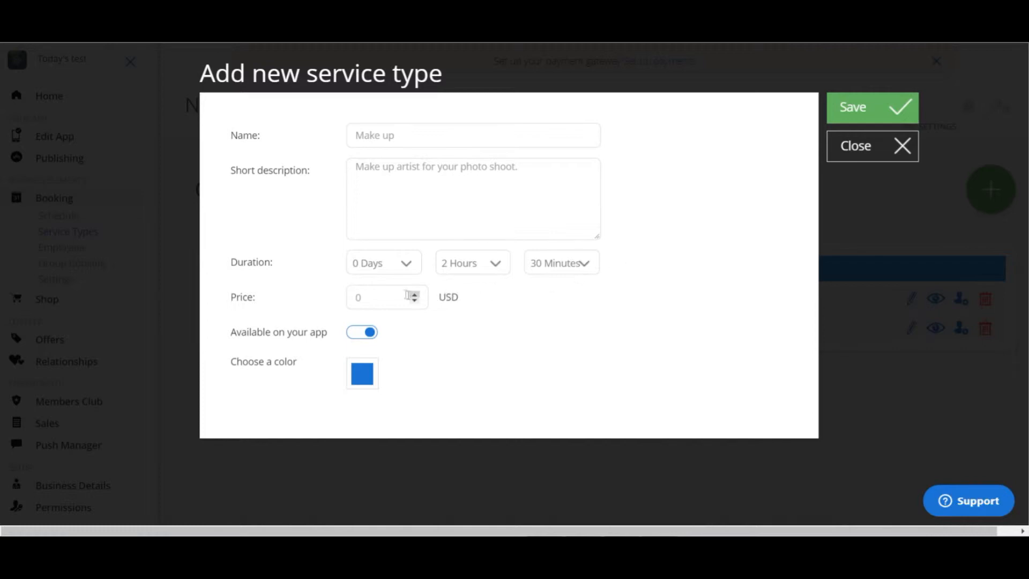
- Set the Make up service's price to 120 USD and save the new service type
{"action": "left_click_drag", "start_coordinate": [371, 296], "coordinate": [331, 298]}
{"action": "type", "text": "120"}
{"action": "left_click", "coordinate": [889, 118]}
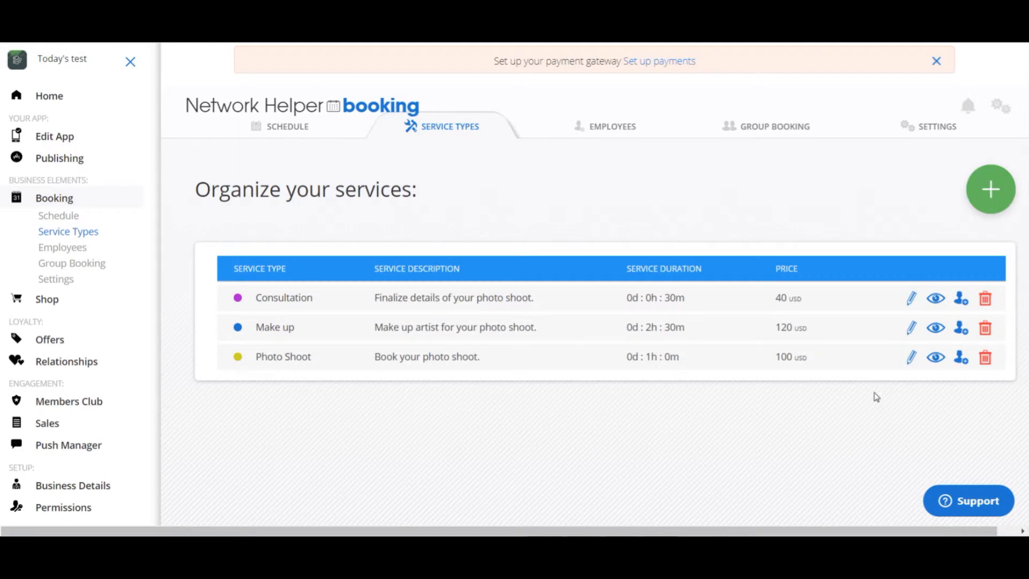
- Look over the service list and the Make up service's editable details, then close them without changes
{"action": "scroll", "coordinate": [879, 400], "scroll_direction": "down", "scroll_amount": 5}
{"action": "scroll", "coordinate": [878, 400], "scroll_direction": "up", "scroll_amount": 3}
{"action": "scroll", "coordinate": [879, 400], "scroll_direction": "up", "scroll_amount": 2}
{"action": "left_click", "coordinate": [910, 328]}
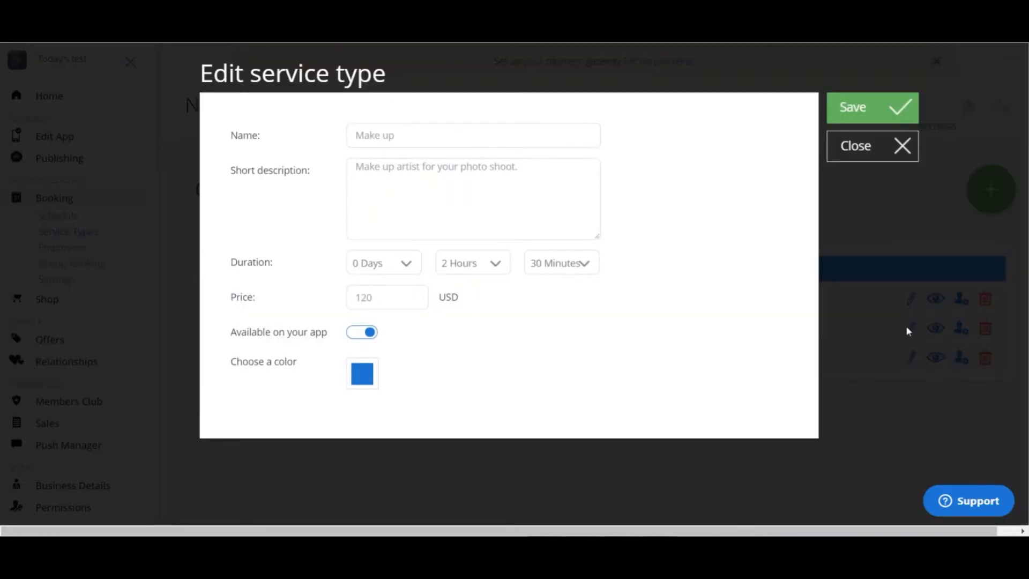
{"action": "left_click", "coordinate": [899, 149]}
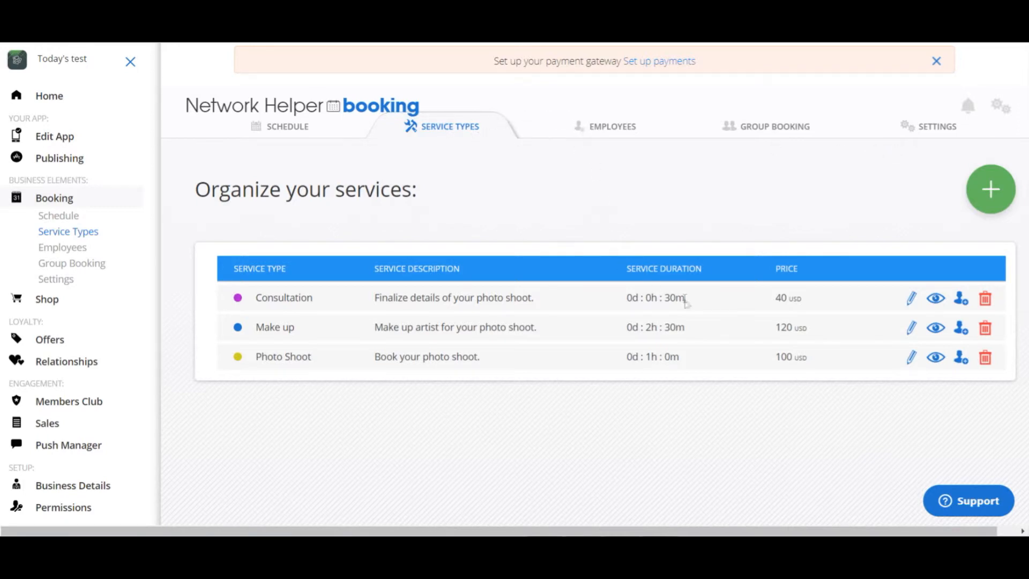
- Go to the employees and look over the Test employee's personal details and available hours
{"action": "scroll", "coordinate": [713, 306], "scroll_direction": "down", "scroll_amount": 2}
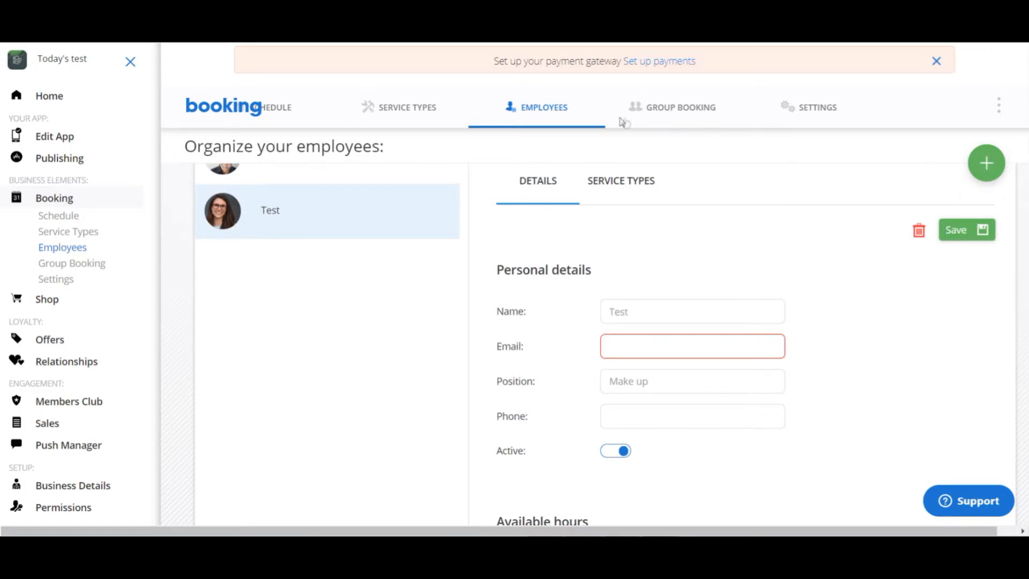
{"action": "scroll", "coordinate": [702, 372], "scroll_direction": "down", "scroll_amount": 10}
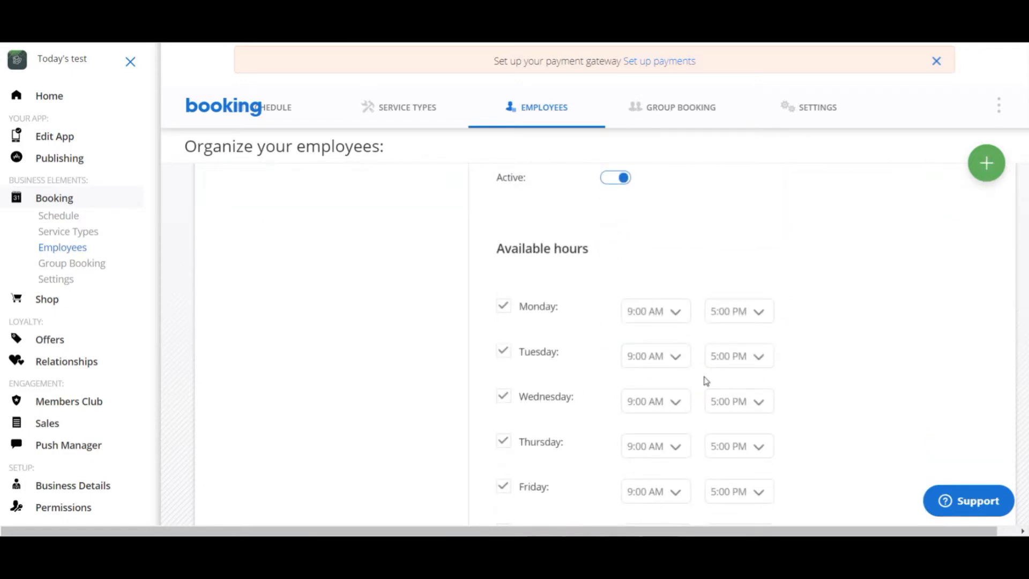
{"action": "scroll", "coordinate": [921, 351], "scroll_direction": "up", "scroll_amount": 10}
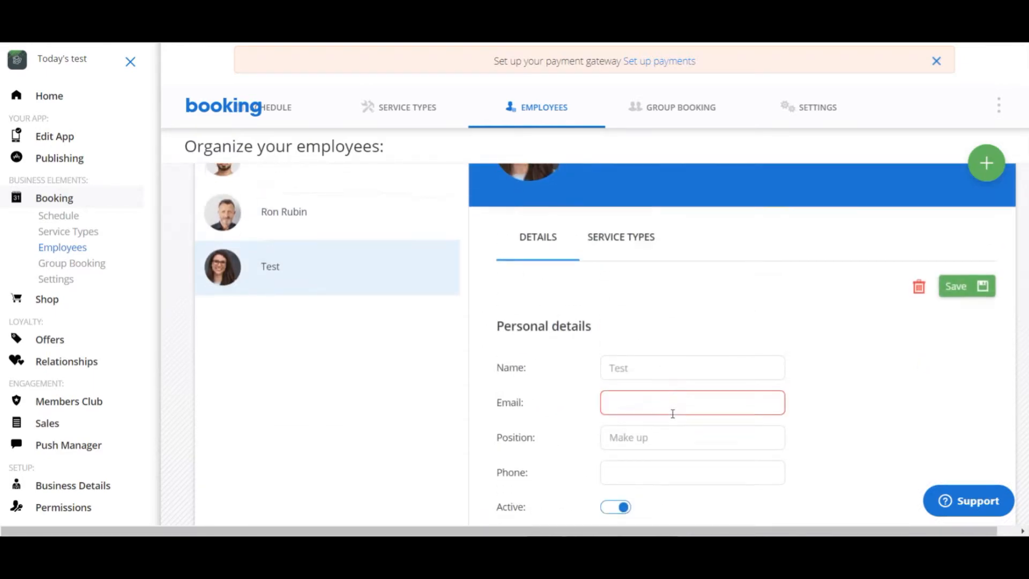
{"action": "scroll", "coordinate": [673, 413], "scroll_direction": "down", "scroll_amount": 3}
{"action": "scroll", "coordinate": [794, 413], "scroll_direction": "up", "scroll_amount": 5}
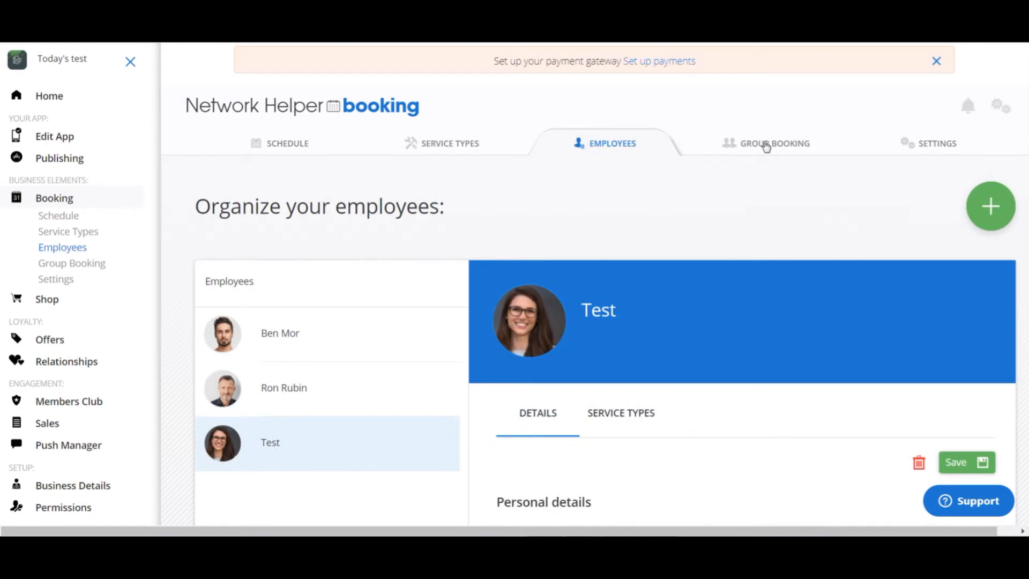
- Open the Night Photography session group booking for editing and set its maximum number of participants to 30
{"action": "left_click", "coordinate": [767, 145]}
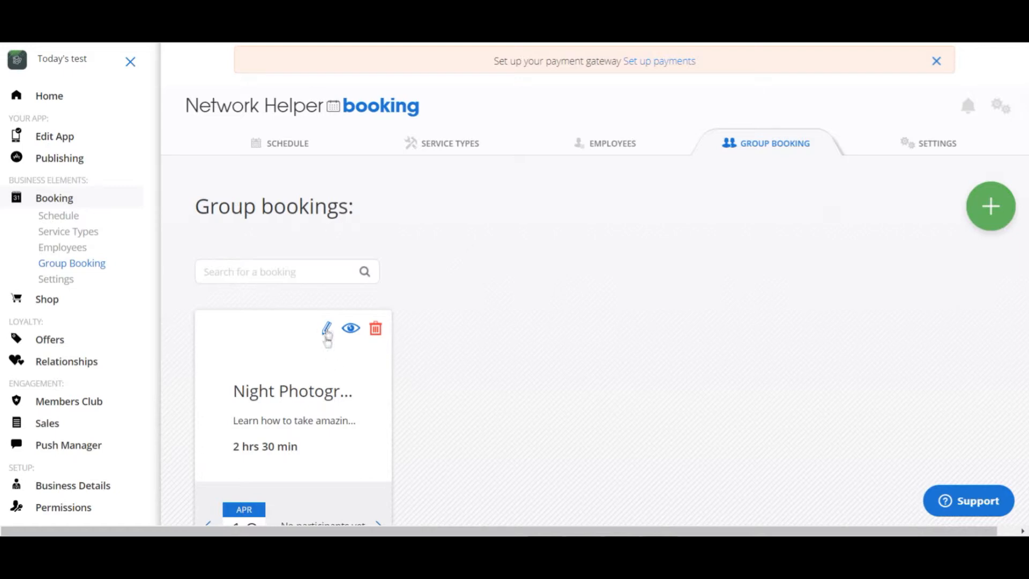
{"action": "left_click", "coordinate": [334, 366]}
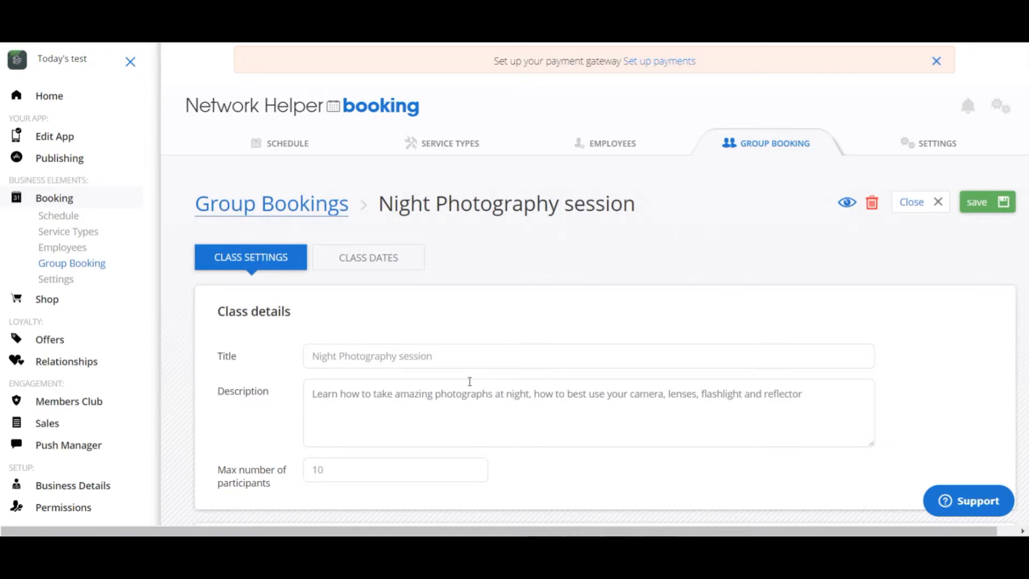
{"action": "scroll", "coordinate": [470, 386], "scroll_direction": "down", "scroll_amount": 3}
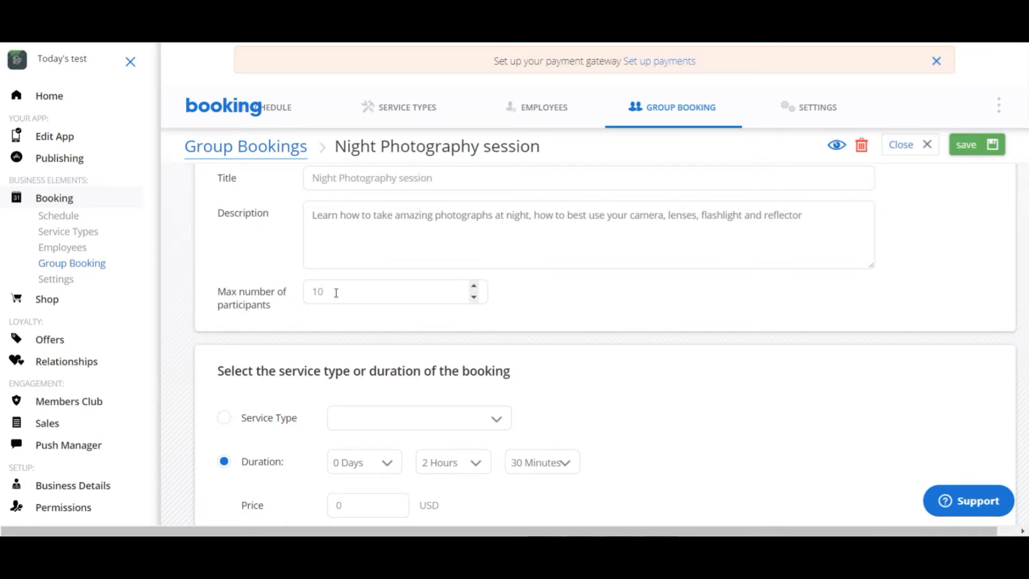
{"action": "left_click_drag", "start_coordinate": [336, 293], "coordinate": [286, 290]}
{"action": "type", "text": "30"}
{"action": "scroll", "coordinate": [634, 428], "scroll_direction": "down", "scroll_amount": 3}
{"action": "scroll", "coordinate": [589, 407], "scroll_direction": "up", "scroll_amount": 1}
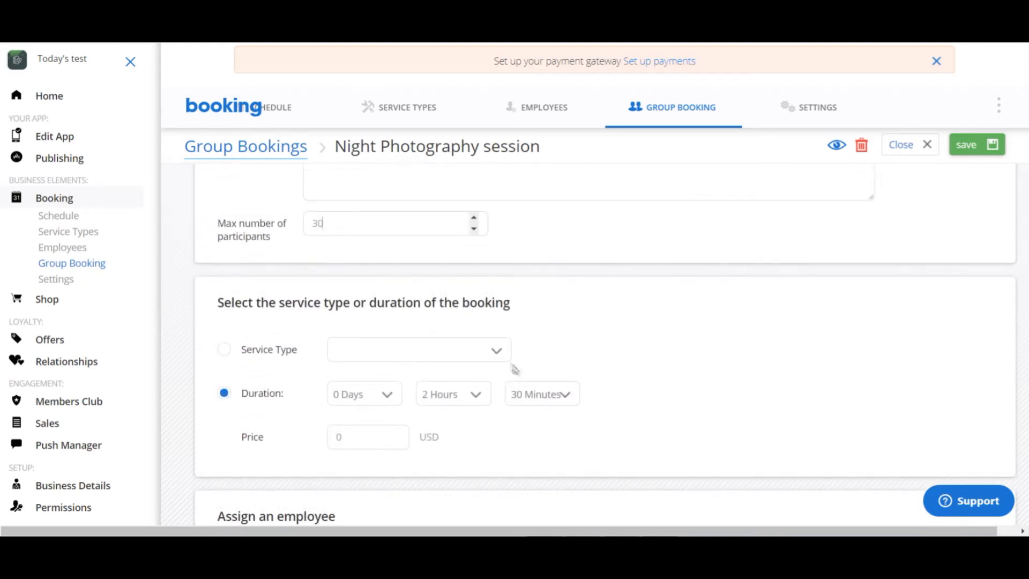
- Base the Night Photography session on the Photo Shoot service type
{"action": "left_click", "coordinate": [497, 358]}
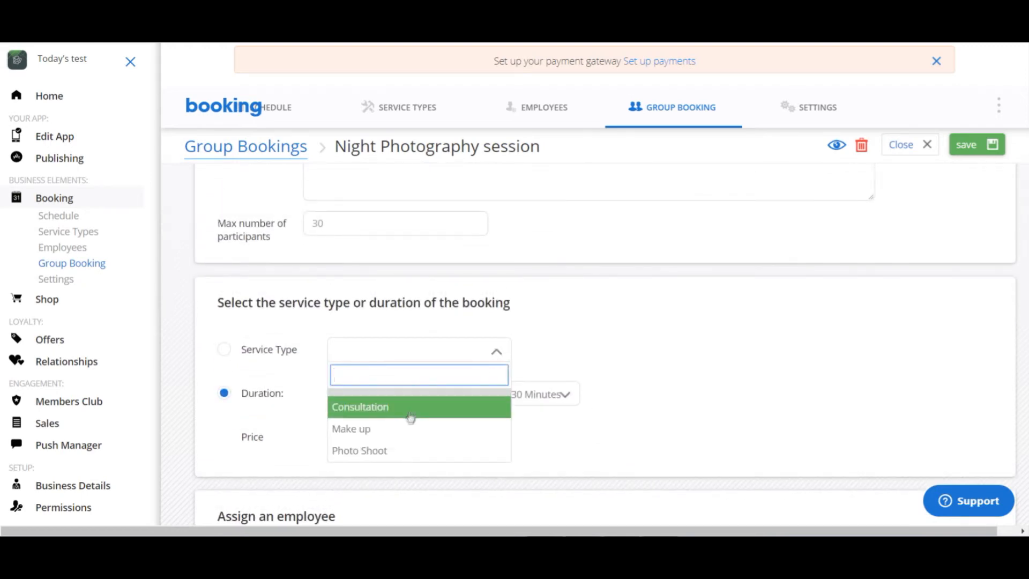
{"action": "left_click", "coordinate": [395, 448]}
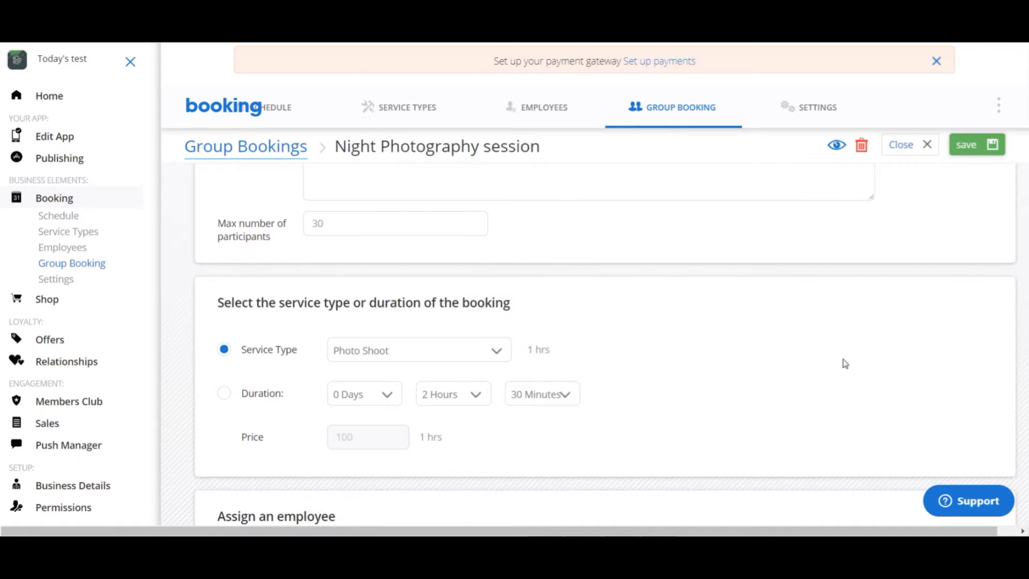
{"action": "scroll", "coordinate": [843, 363], "scroll_direction": "up", "scroll_amount": 1}
{"action": "scroll", "coordinate": [578, 403], "scroll_direction": "down", "scroll_amount": 1}
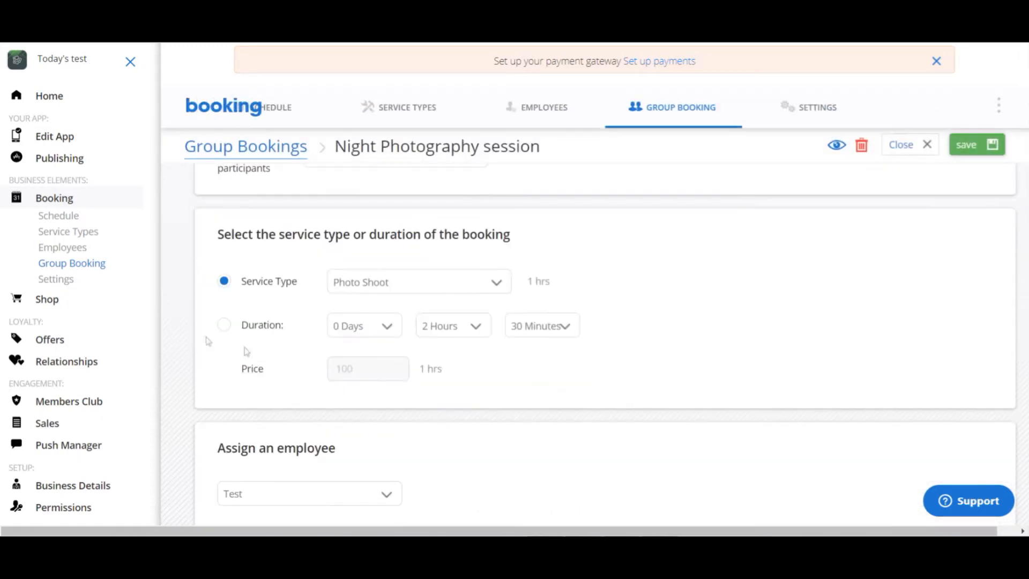
- Base the session on its own duration of 2 hours 30 minutes and set the price to 300
{"action": "left_click", "coordinate": [224, 325]}
{"action": "left_click_drag", "start_coordinate": [360, 366], "coordinate": [261, 366]}
{"action": "type", "text": "300"}
- Assign the first listed employee to the Night Photography session in place of Test
{"action": "scroll", "coordinate": [493, 437], "scroll_direction": "down", "scroll_amount": 2}
{"action": "left_click", "coordinate": [388, 363]}
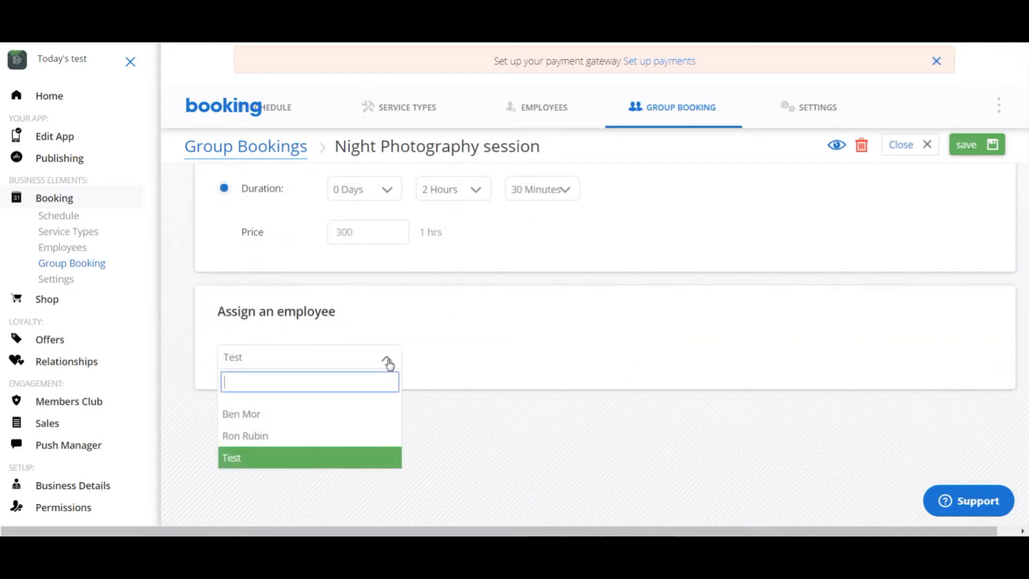
{"action": "left_click", "coordinate": [253, 413]}
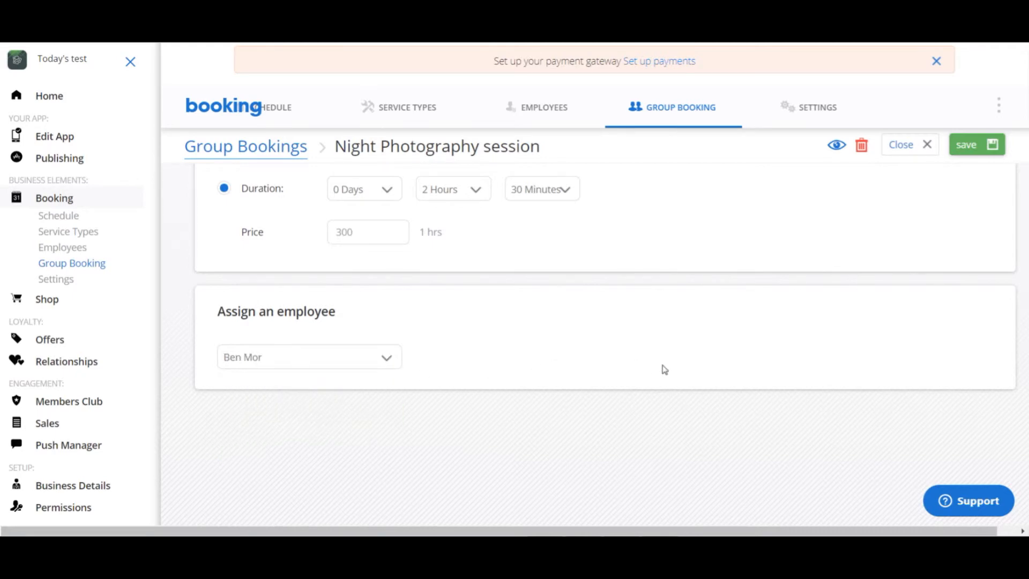
- Check the session's class dates against its class settings and save the group booking
{"action": "scroll", "coordinate": [663, 368], "scroll_direction": "up", "scroll_amount": 5}
{"action": "scroll", "coordinate": [664, 370], "scroll_direction": "up", "scroll_amount": 2}
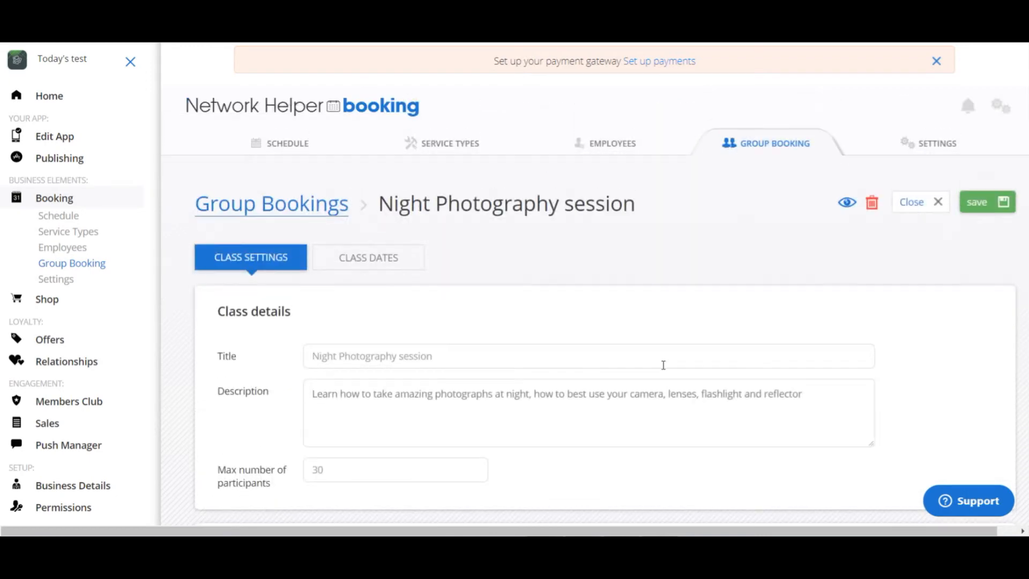
{"action": "left_click", "coordinate": [356, 259]}
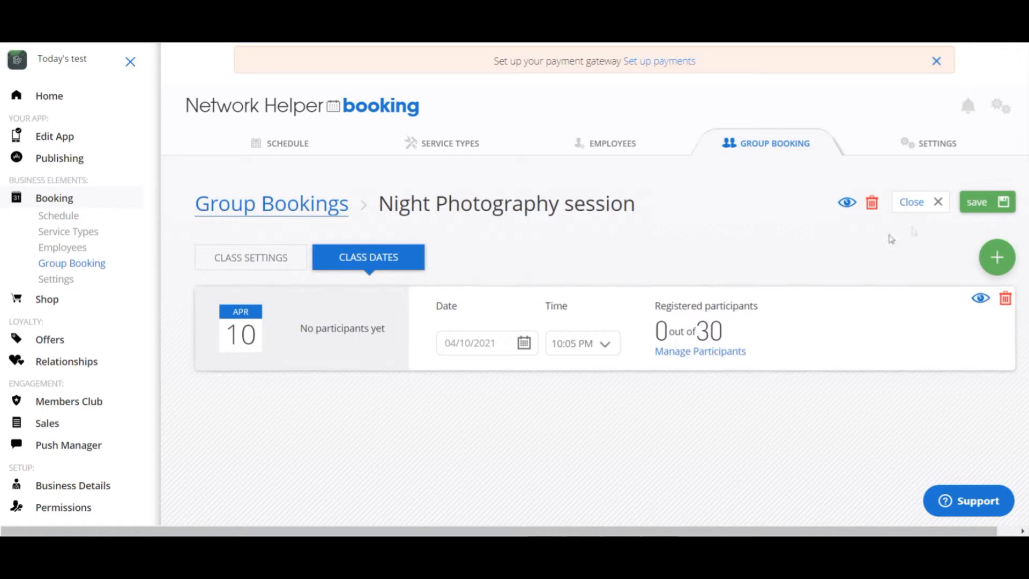
{"action": "left_click", "coordinate": [256, 267]}
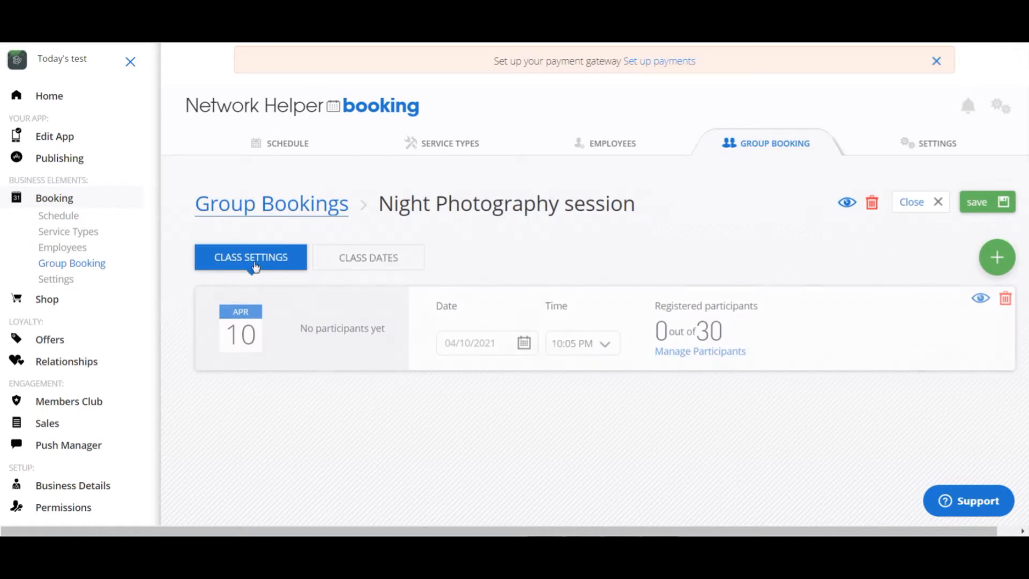
{"action": "left_click", "coordinate": [365, 271]}
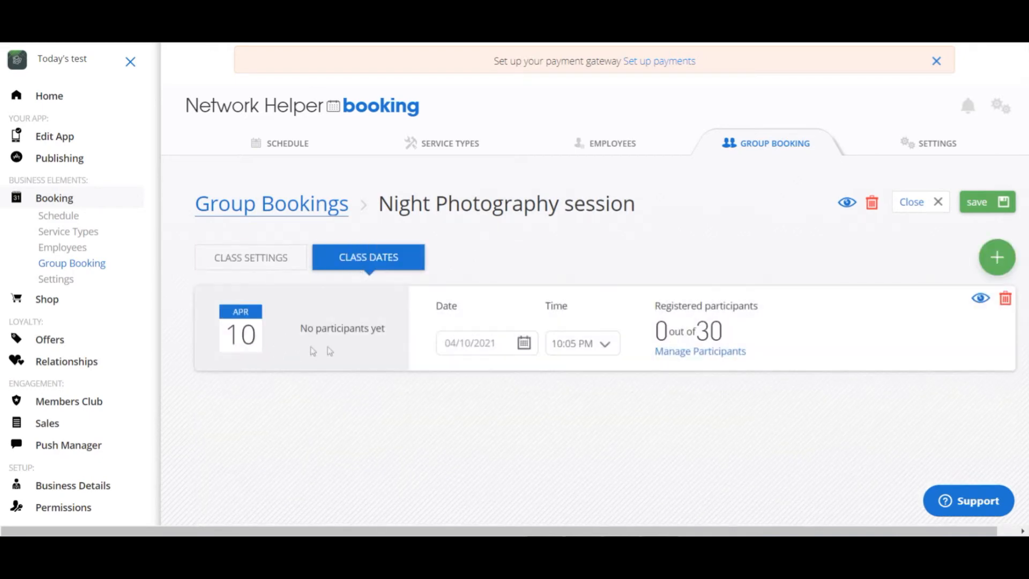
{"action": "left_click", "coordinate": [259, 257]}
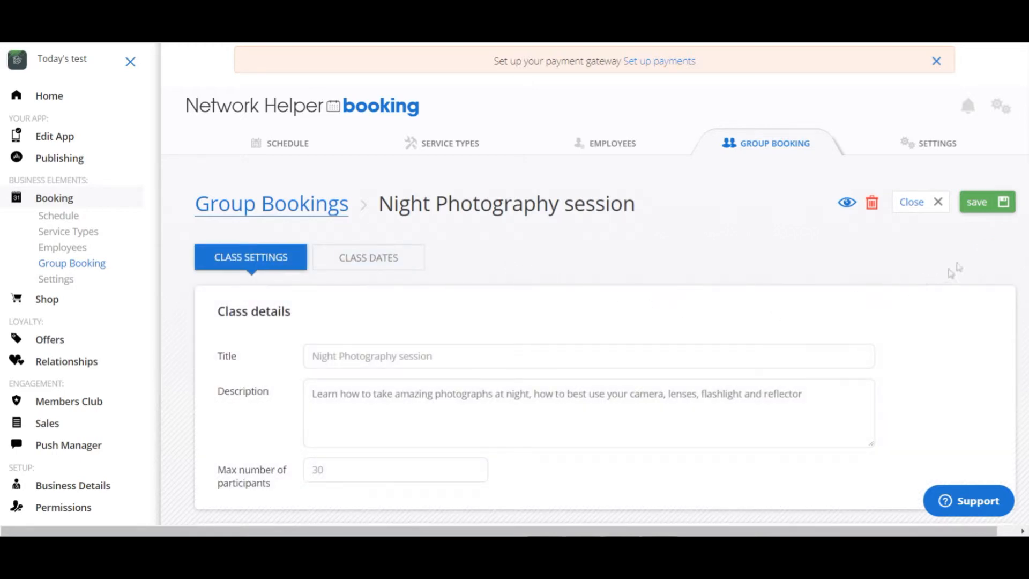
{"action": "left_click", "coordinate": [979, 211]}
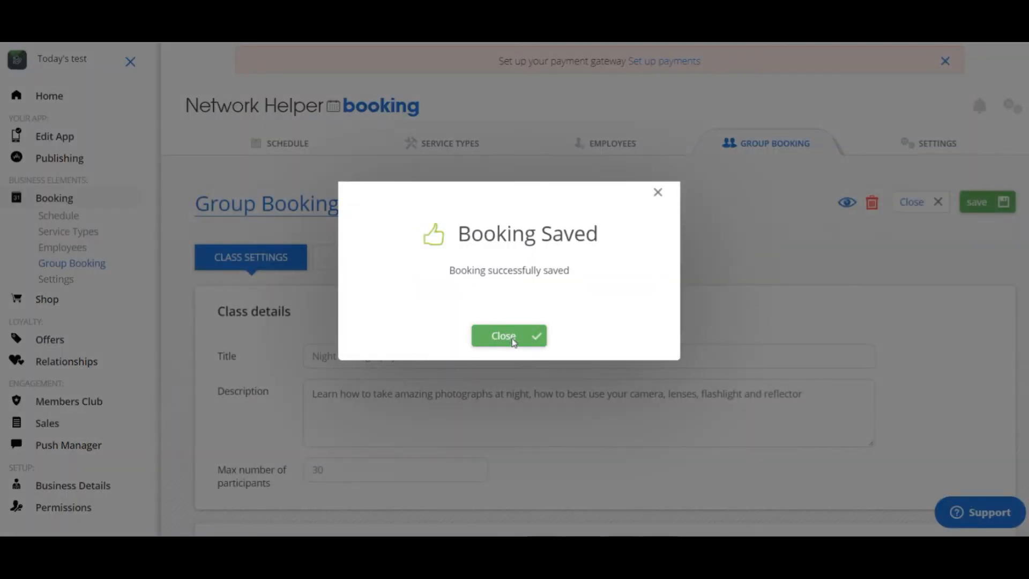
{"action": "left_click", "coordinate": [513, 338]}
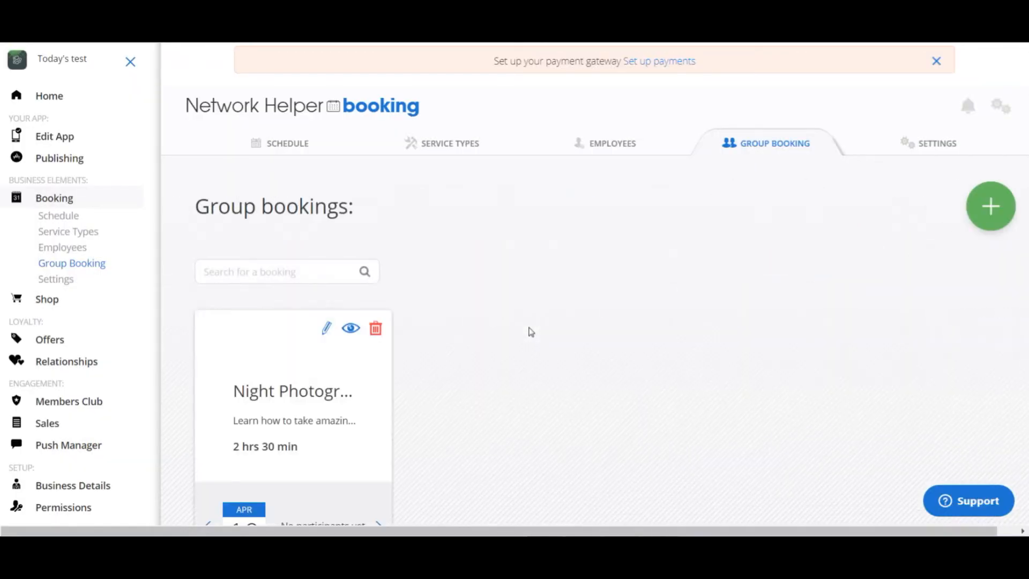
- Revisit the service types, the employees and the group bookings in turn
{"action": "left_click", "coordinate": [453, 146]}
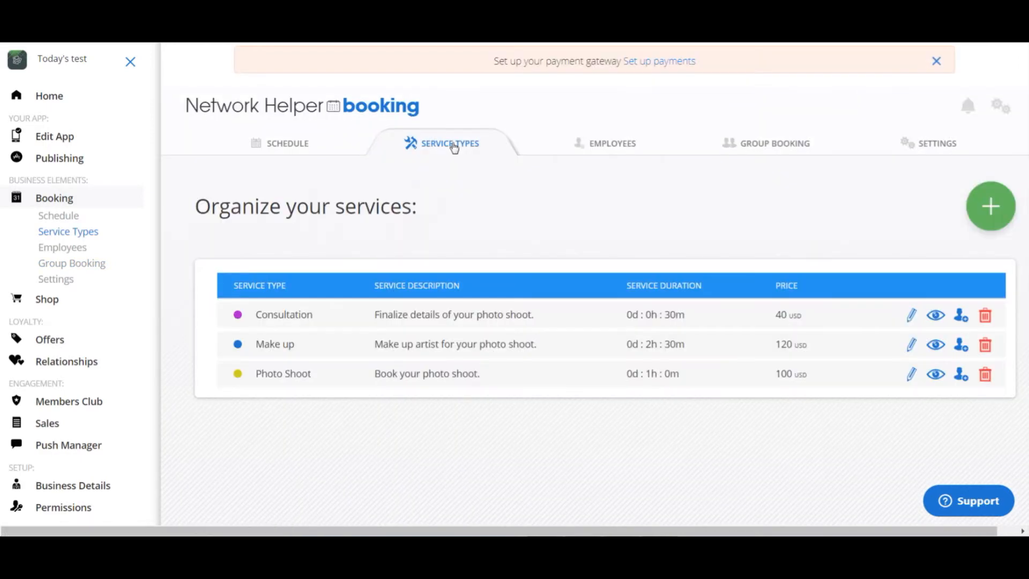
{"action": "left_click", "coordinate": [630, 150]}
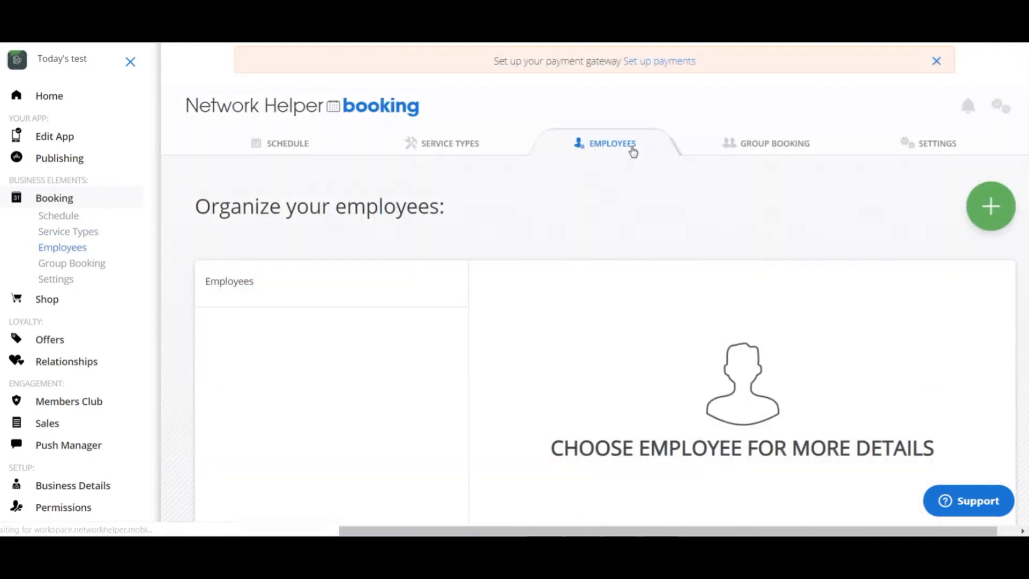
{"action": "left_click", "coordinate": [769, 147]}
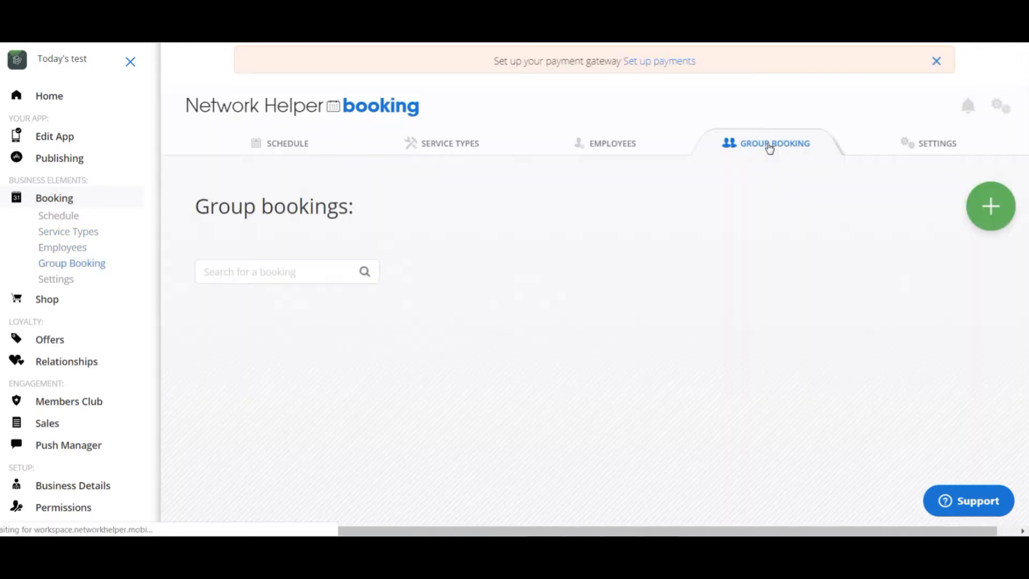
- Open the booking settings and examine the available hours, calendar display hours and business-hours restriction
{"action": "left_click", "coordinate": [931, 149]}
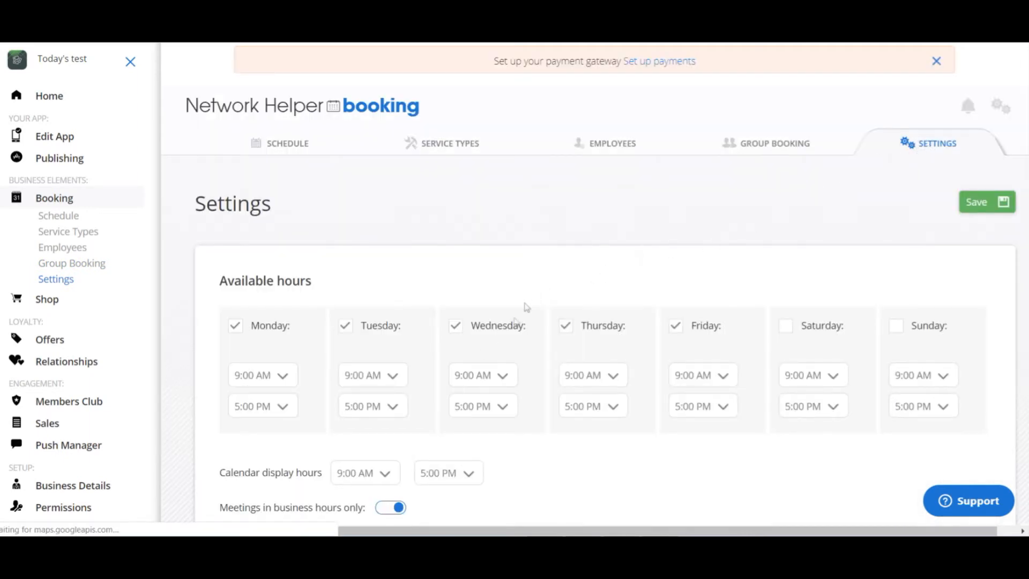
{"action": "scroll", "coordinate": [482, 445], "scroll_direction": "down", "scroll_amount": 2}
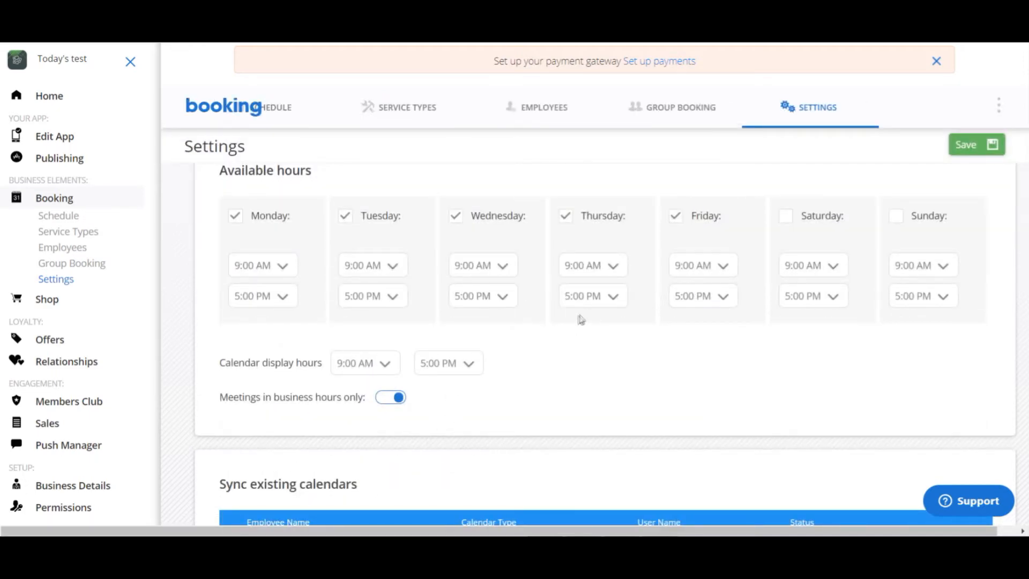
{"action": "scroll", "coordinate": [589, 268], "scroll_direction": "down", "scroll_amount": 3}
{"action": "scroll", "coordinate": [637, 214], "scroll_direction": "up", "scroll_amount": 3}
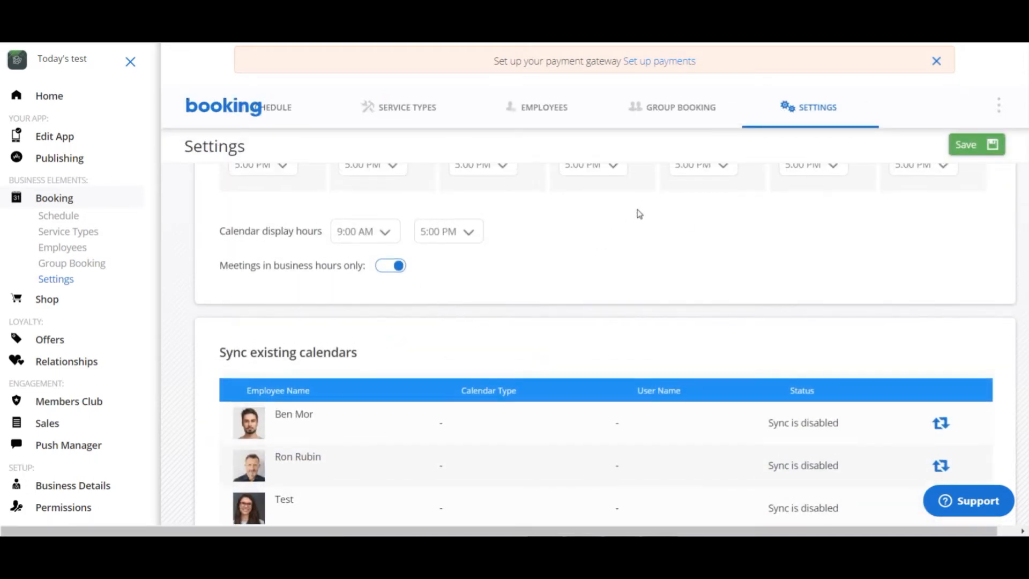
- View the calendar account types offered for syncing the Test employee's calendar and close the choice
{"action": "scroll", "coordinate": [616, 252], "scroll_direction": "down", "scroll_amount": 5}
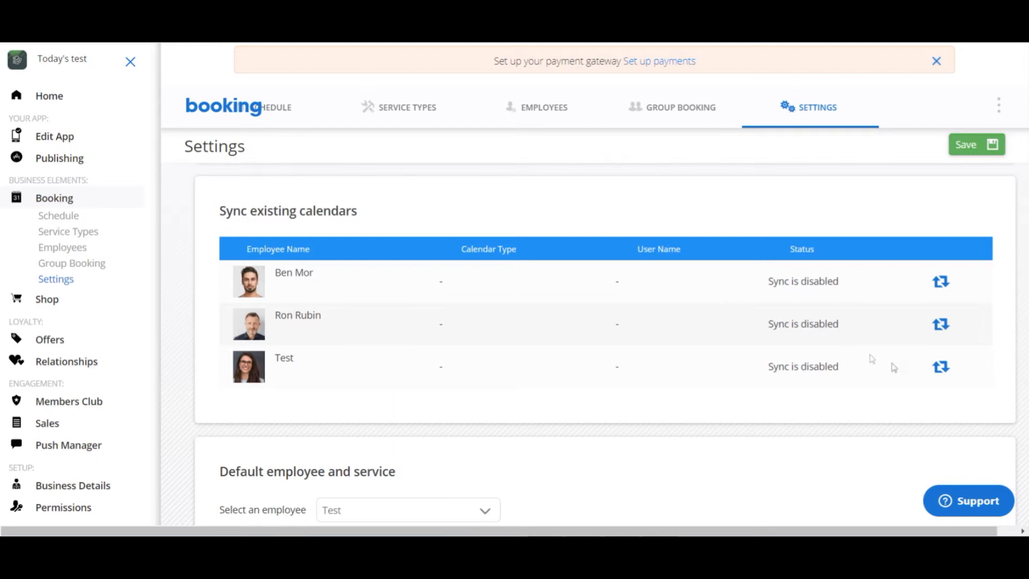
{"action": "left_click", "coordinate": [940, 367]}
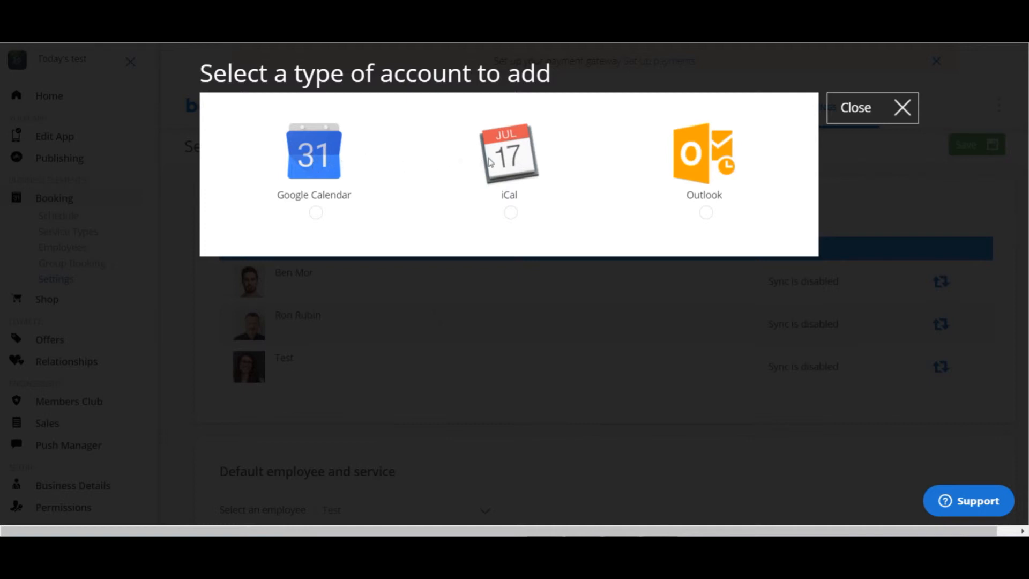
{"action": "left_click", "coordinate": [902, 109]}
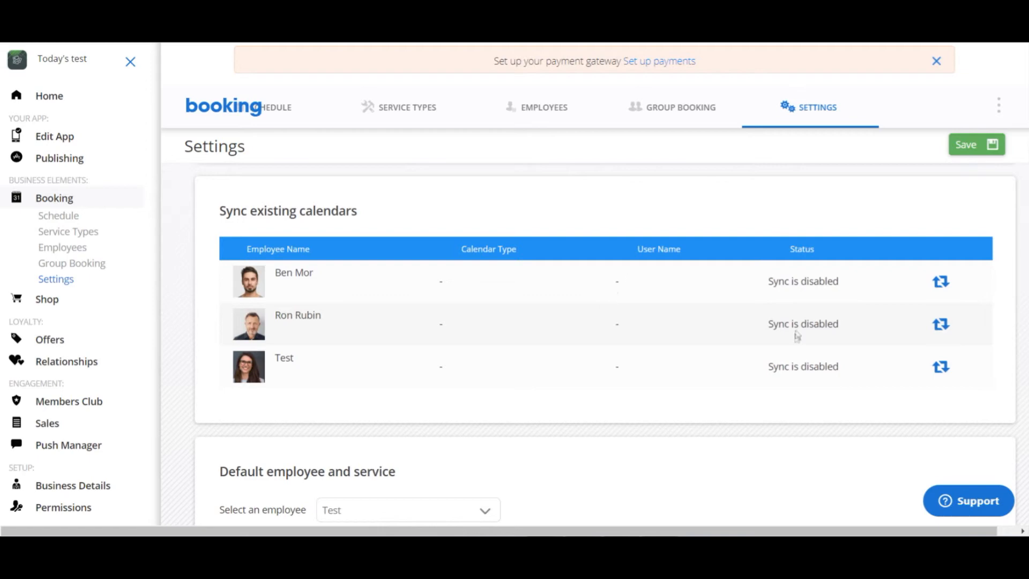
- Examine the booking settings for default employee and service, meeting reminders and currency
{"action": "scroll", "coordinate": [793, 321], "scroll_direction": "down", "scroll_amount": 5}
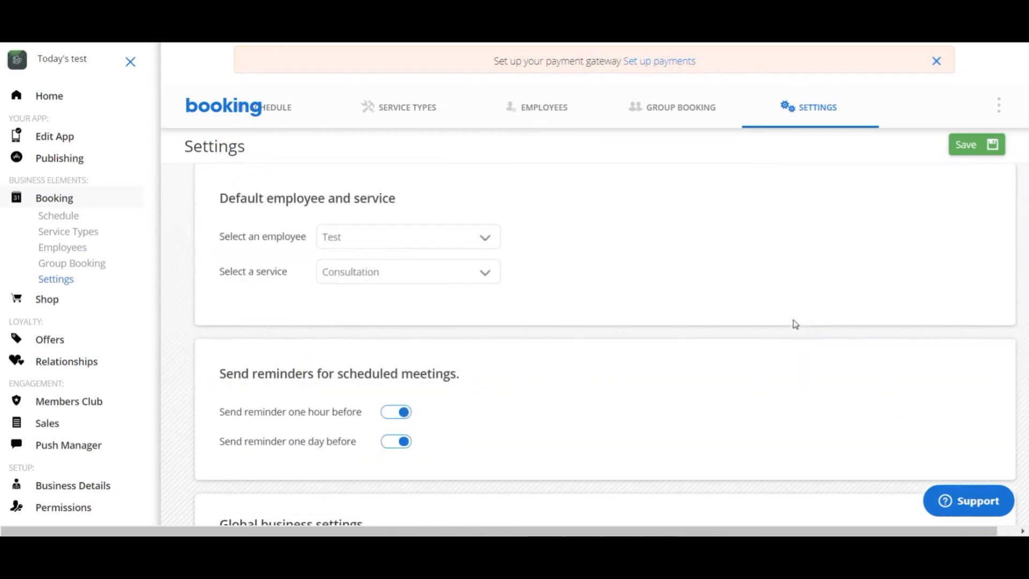
{"action": "scroll", "coordinate": [795, 323], "scroll_direction": "up", "scroll_amount": 3}
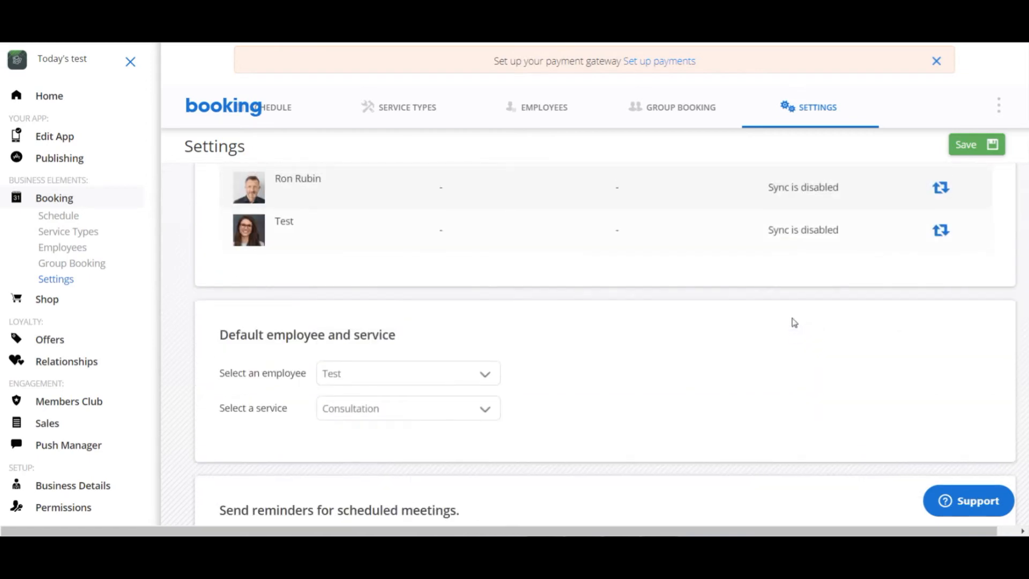
{"action": "scroll", "coordinate": [794, 321], "scroll_direction": "down", "scroll_amount": 6}
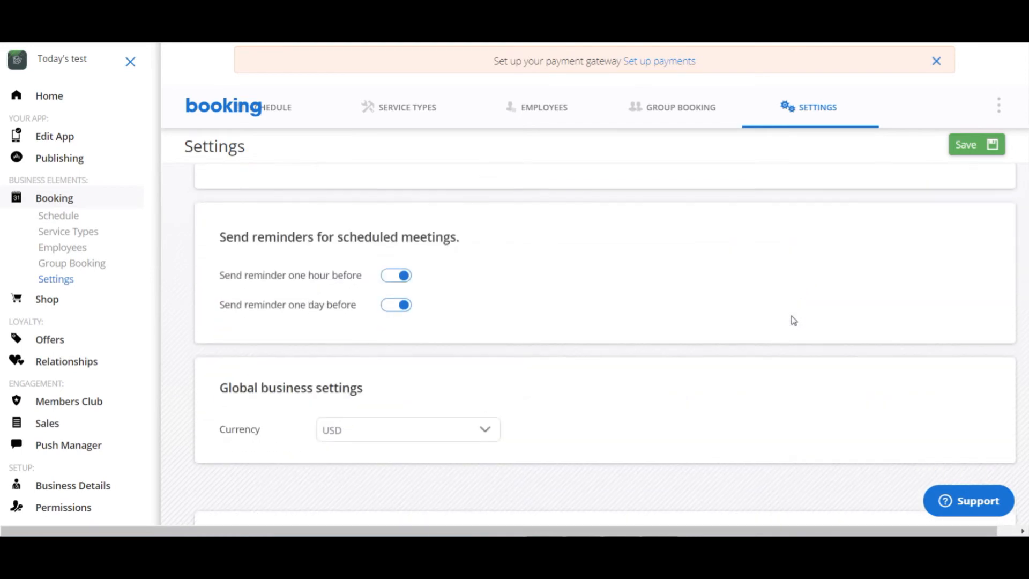
- Examine the business information section of the booking settings, including the contact fields, address fields and location map
{"action": "scroll", "coordinate": [793, 320], "scroll_direction": "down", "scroll_amount": 6}
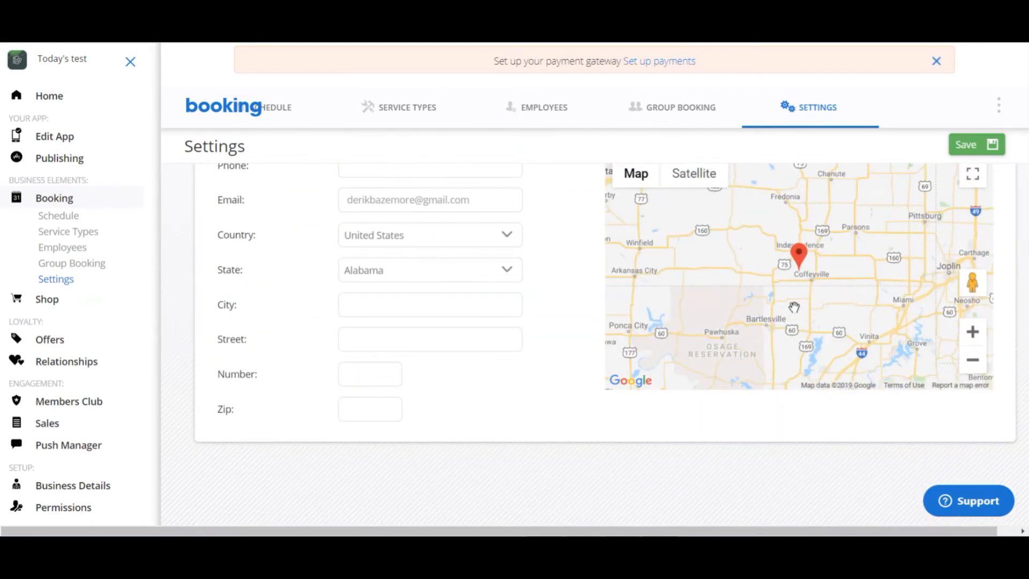
{"action": "scroll", "coordinate": [799, 270], "scroll_direction": "up", "scroll_amount": 3}
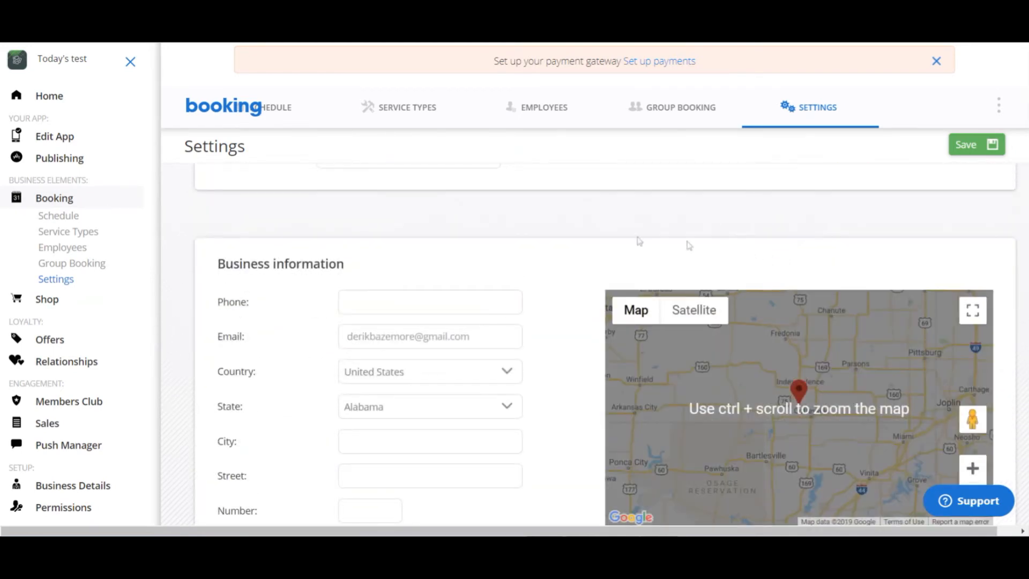
{"action": "scroll", "coordinate": [624, 237], "scroll_direction": "down", "scroll_amount": 1}
{"action": "mouse_move", "coordinate": [616, 240]}
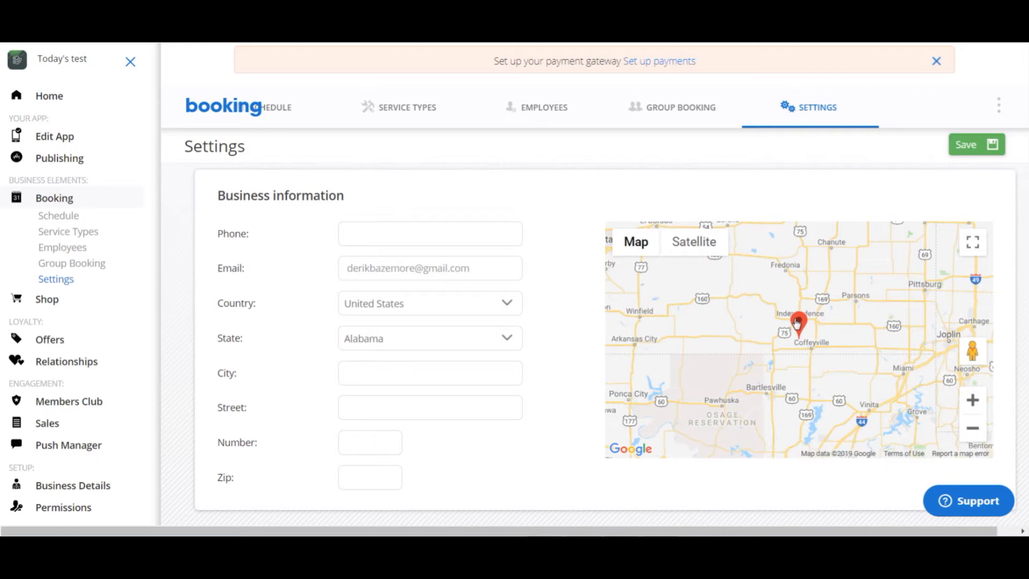
{"action": "scroll", "coordinate": [789, 313], "scroll_direction": "up", "scroll_amount": 5}
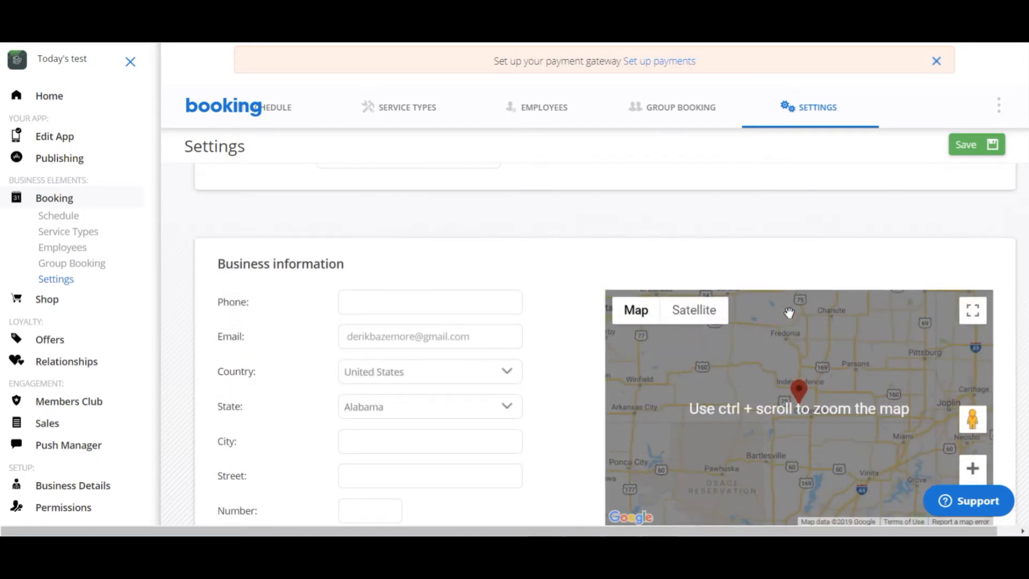
{"action": "scroll", "coordinate": [791, 317], "scroll_direction": "up", "scroll_amount": 6}
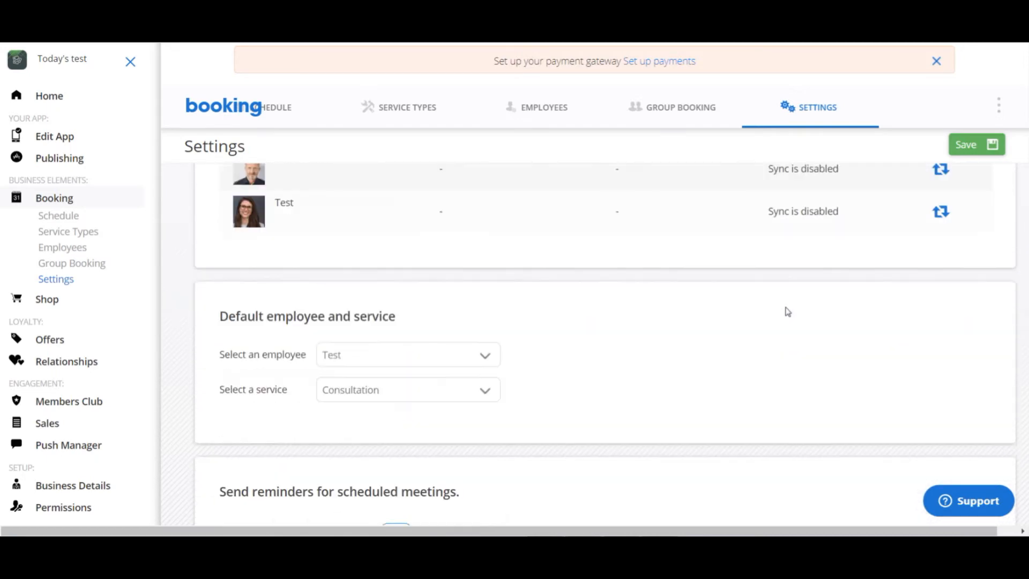
- Switch the one-hour and one-day meeting reminders off and back on
{"action": "scroll", "coordinate": [782, 311], "scroll_direction": "down", "scroll_amount": 1}
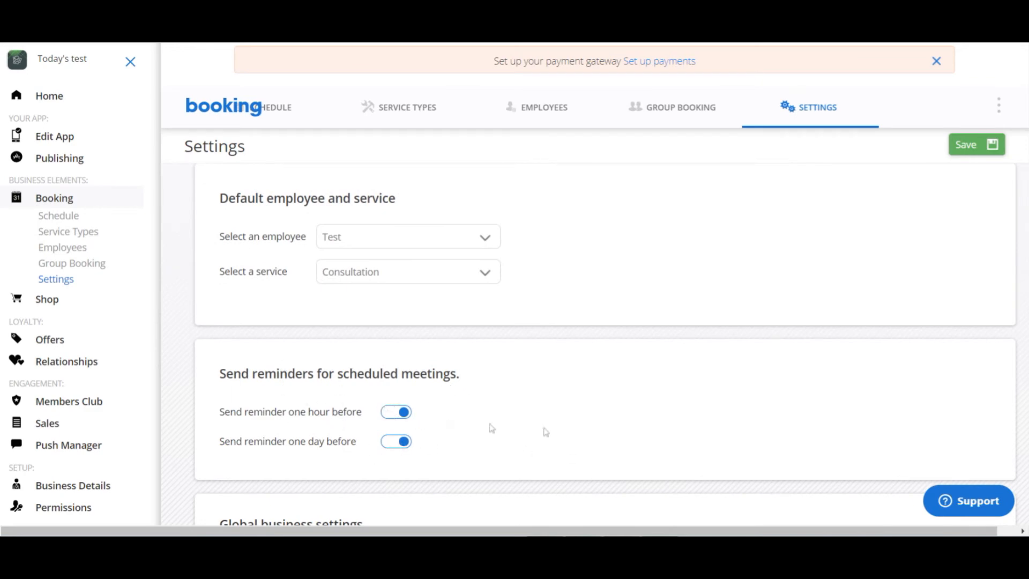
{"action": "scroll", "coordinate": [356, 328], "scroll_direction": "down", "scroll_amount": 1}
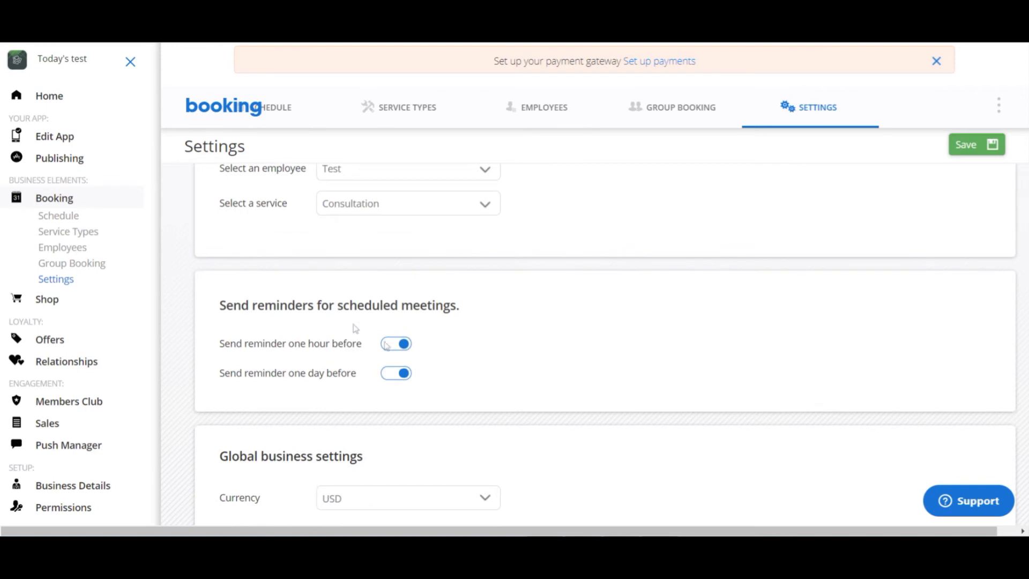
{"action": "left_click", "coordinate": [397, 345]}
{"action": "left_click", "coordinate": [403, 377]}
{"action": "left_click", "coordinate": [399, 375]}
{"action": "left_click", "coordinate": [396, 344]}
- Save the booking settings
{"action": "scroll", "coordinate": [656, 328], "scroll_direction": "up", "scroll_amount": 5}
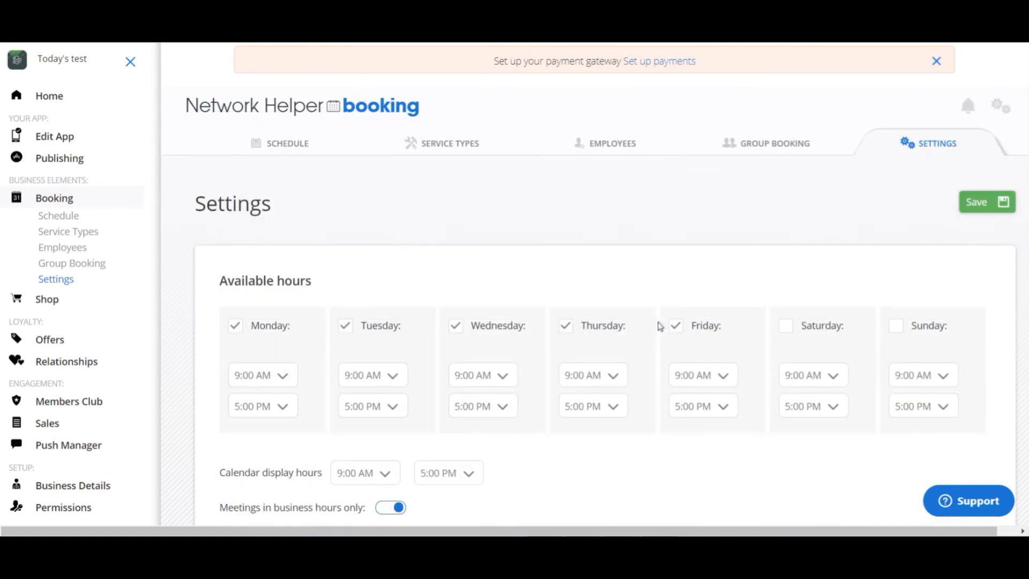
{"action": "left_click", "coordinate": [975, 202]}
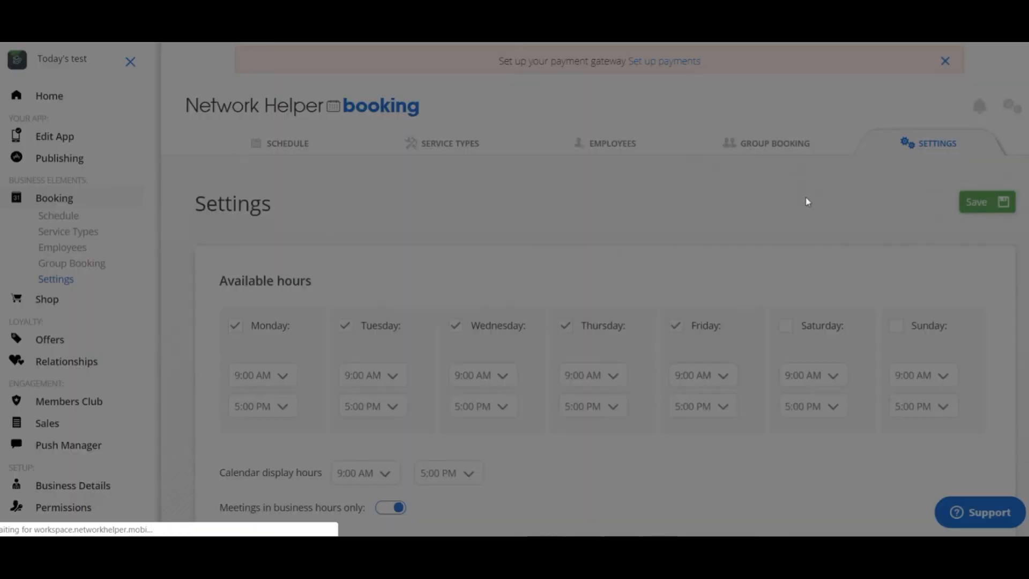
{"action": "left_click", "coordinate": [531, 349]}
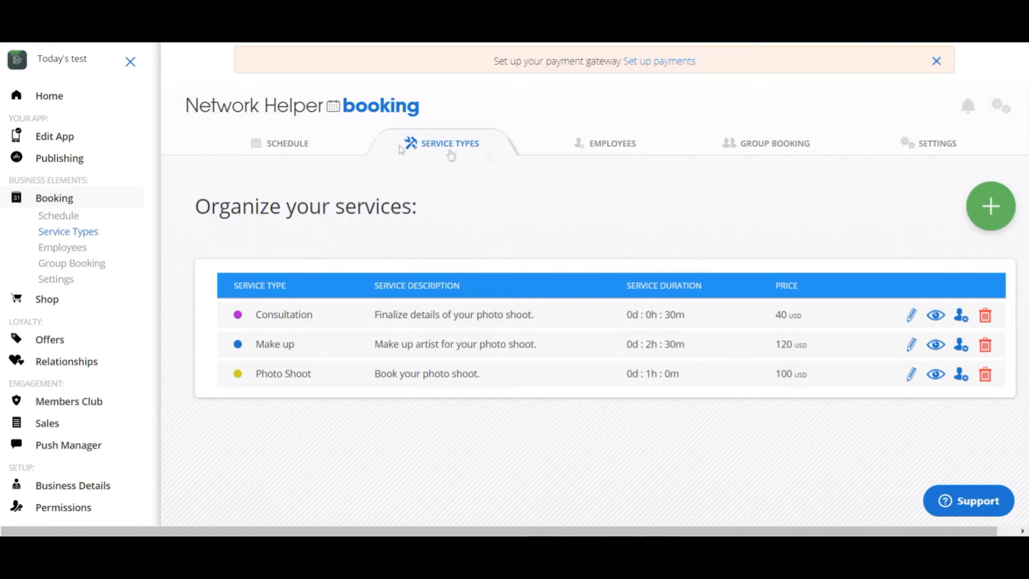
- Open the booking schedule, view the new event form for Thursday 04/18/2019 at 1:30 PM and close it without saving
{"action": "left_click", "coordinate": [279, 139]}
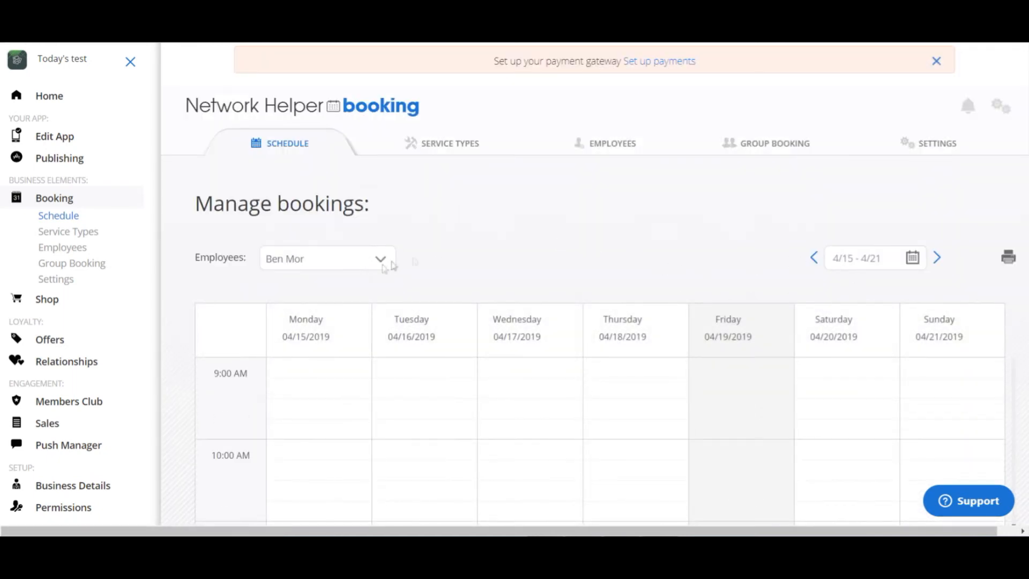
{"action": "scroll", "coordinate": [595, 271], "scroll_direction": "down", "scroll_amount": 10}
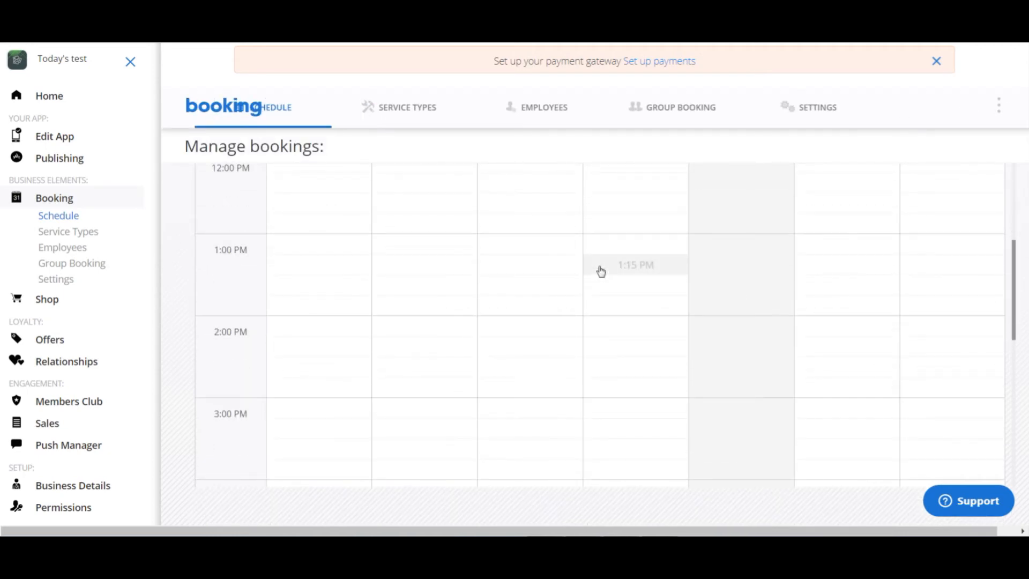
{"action": "left_click", "coordinate": [631, 290]}
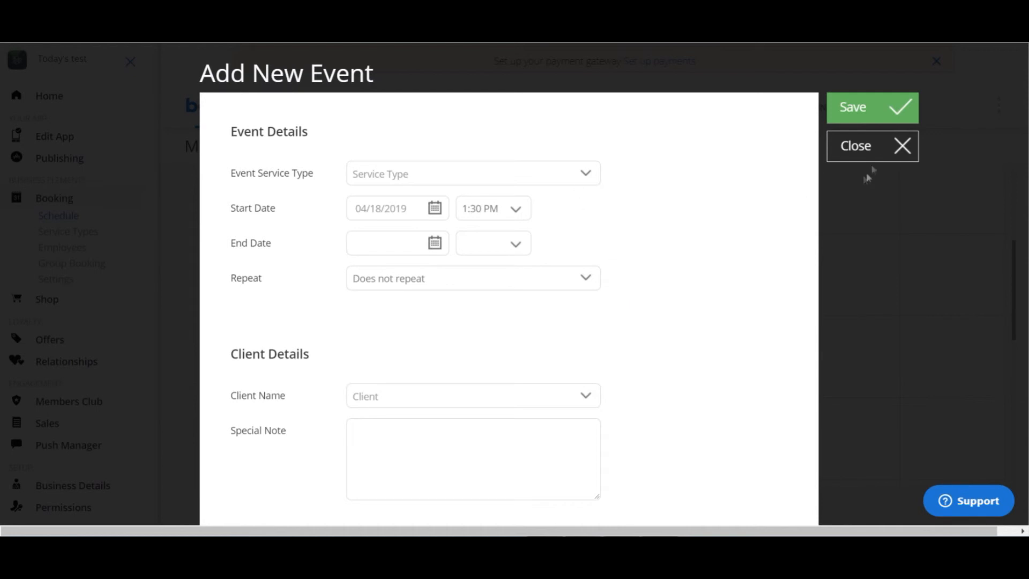
{"action": "left_click", "coordinate": [902, 145]}
{"action": "scroll", "coordinate": [584, 319], "scroll_direction": "up", "scroll_amount": 10}
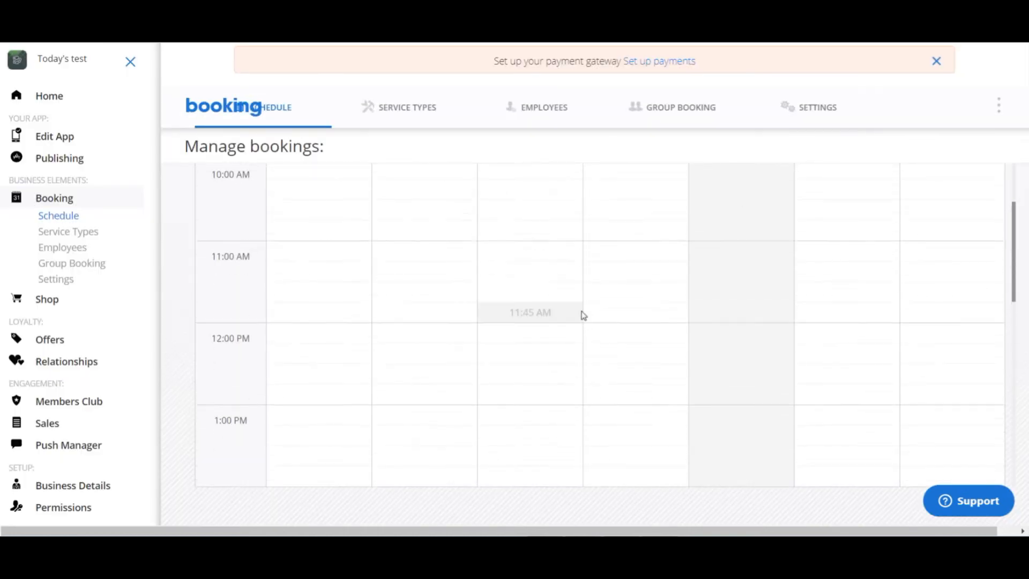
- Start a new event on Wednesday 04/17/2019 at 10:15 AM and set its service type to Photo Shoot
{"action": "scroll", "coordinate": [584, 316], "scroll_direction": "up", "scroll_amount": 8}
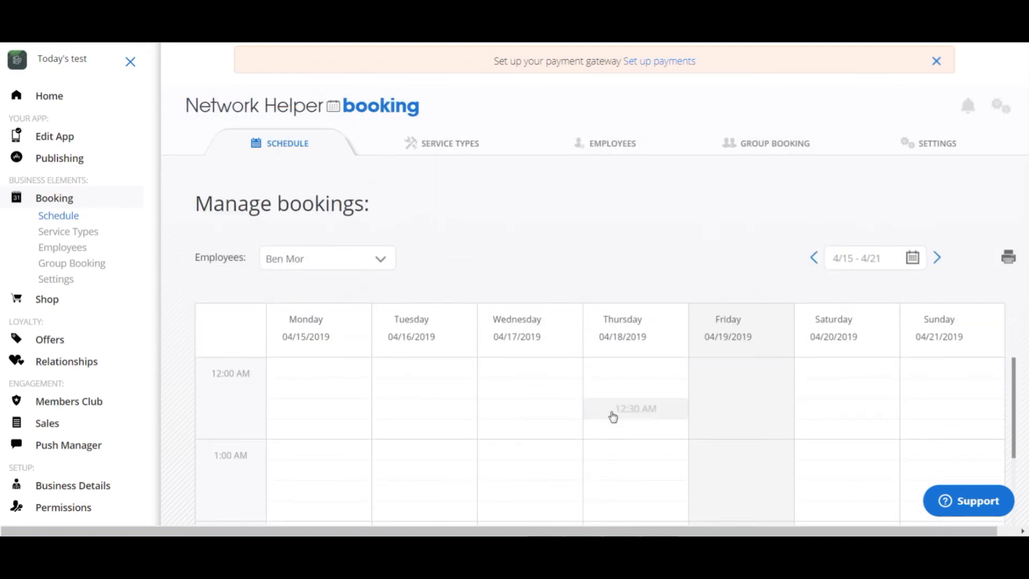
{"action": "scroll", "coordinate": [601, 415], "scroll_direction": "down", "scroll_amount": 2}
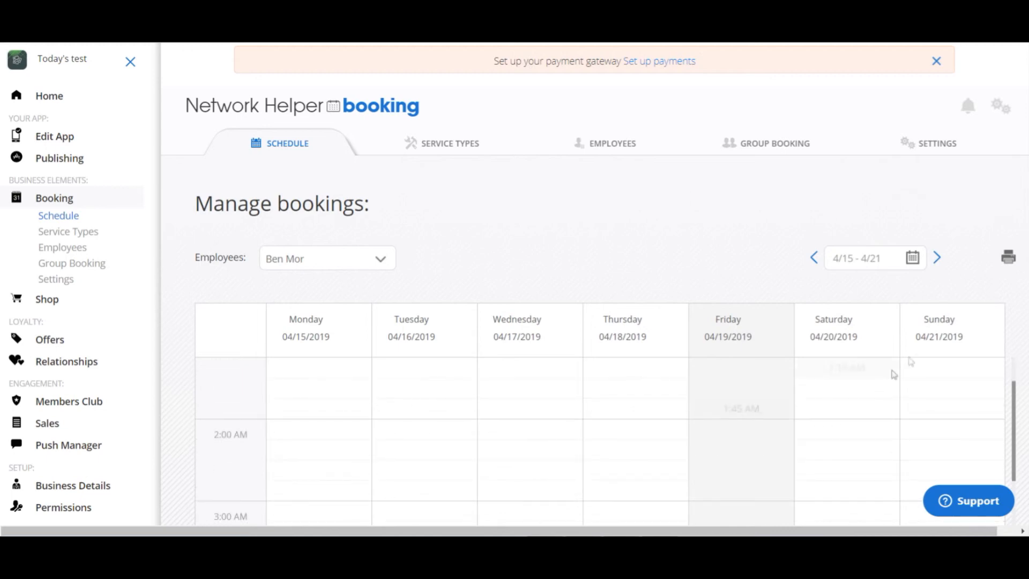
{"action": "scroll", "coordinate": [537, 365], "scroll_direction": "down", "scroll_amount": 5}
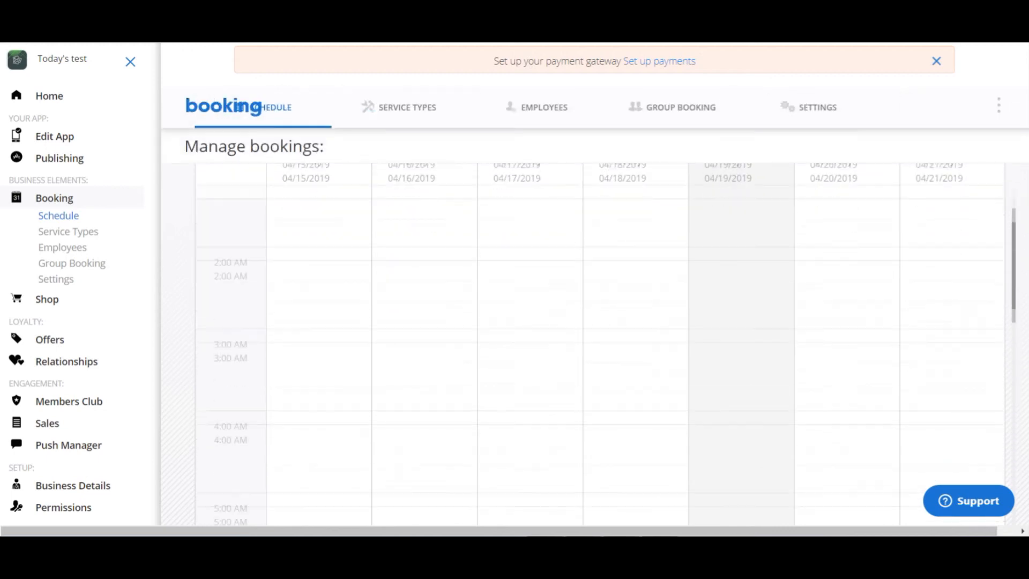
{"action": "scroll", "coordinate": [538, 371], "scroll_direction": "down", "scroll_amount": 9}
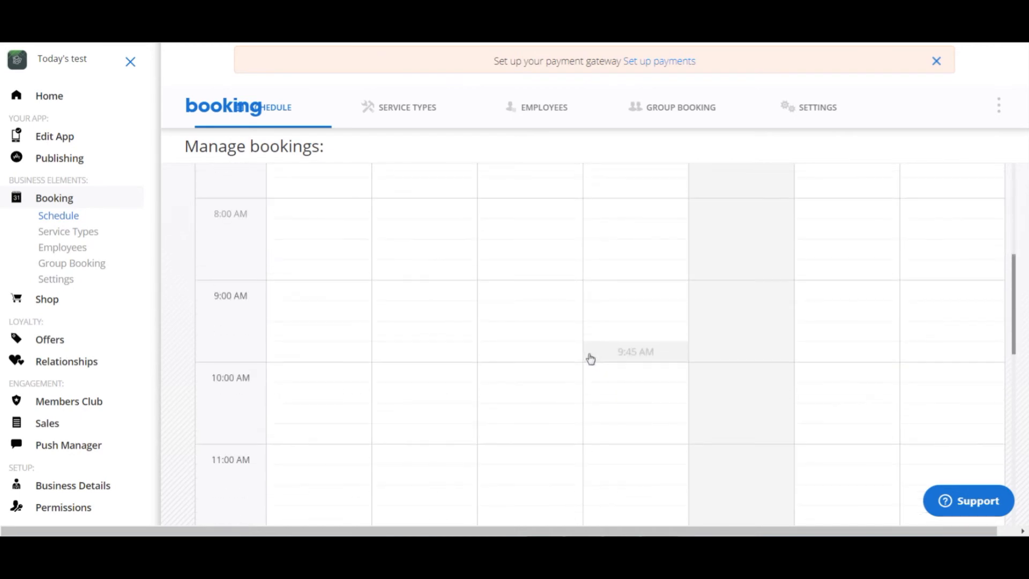
{"action": "left_click", "coordinate": [543, 389]}
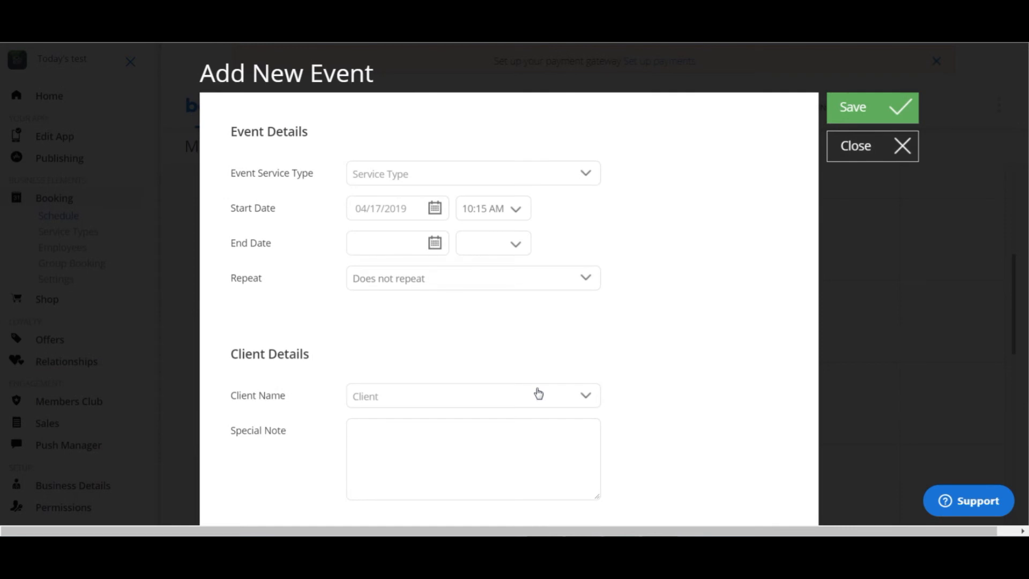
{"action": "left_click", "coordinate": [586, 182]}
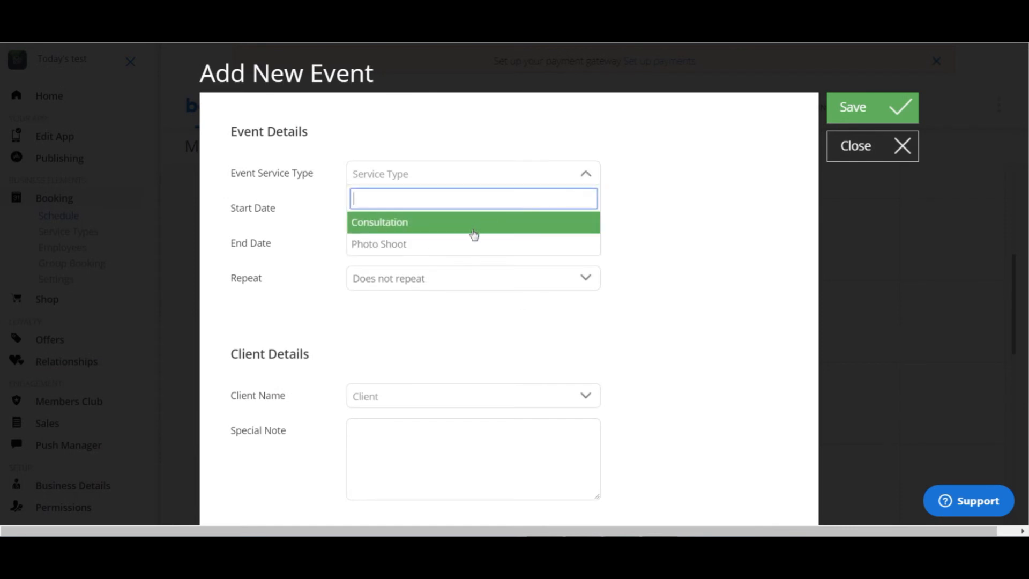
{"action": "left_click", "coordinate": [466, 244]}
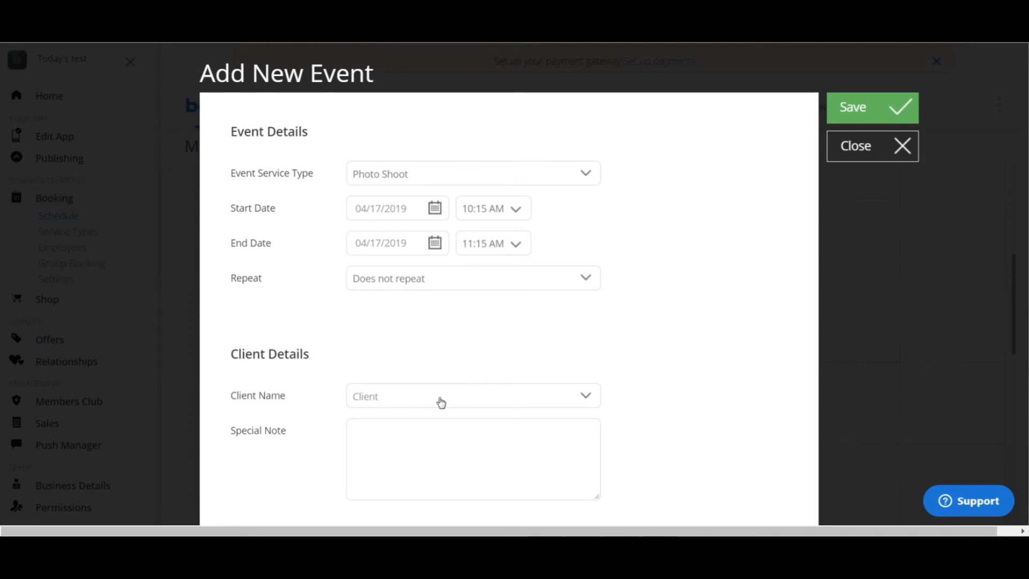
- Check the client choice and special note field, leave both empty and save the Photo Shoot event
{"action": "left_click", "coordinate": [587, 401]}
{"action": "left_click", "coordinate": [587, 404]}
{"action": "scroll", "coordinate": [673, 363], "scroll_direction": "down", "scroll_amount": 4}
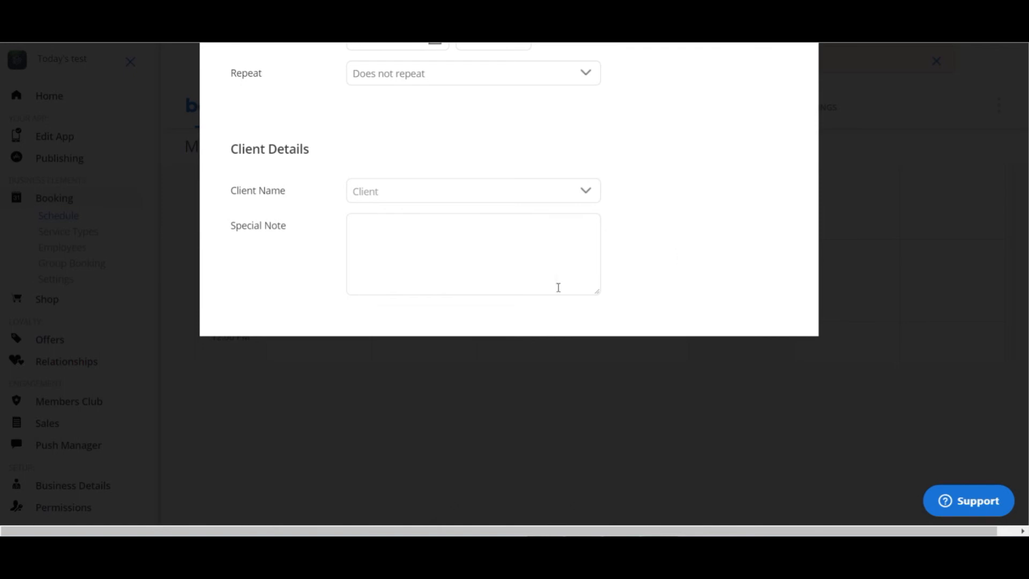
{"action": "left_click", "coordinate": [455, 229]}
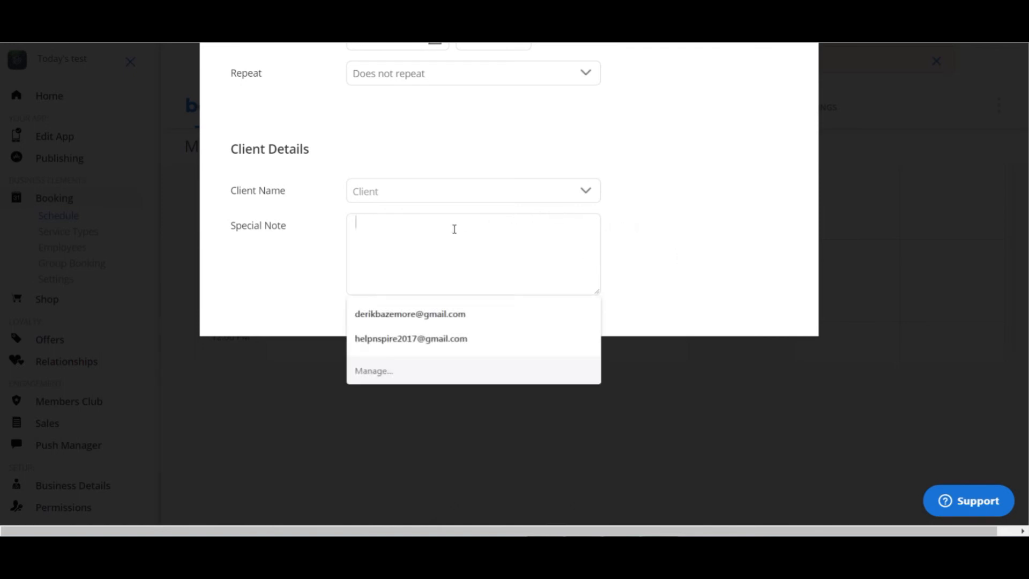
{"action": "left_click", "coordinate": [671, 213]}
{"action": "scroll", "coordinate": [687, 200], "scroll_direction": "up", "scroll_amount": 4}
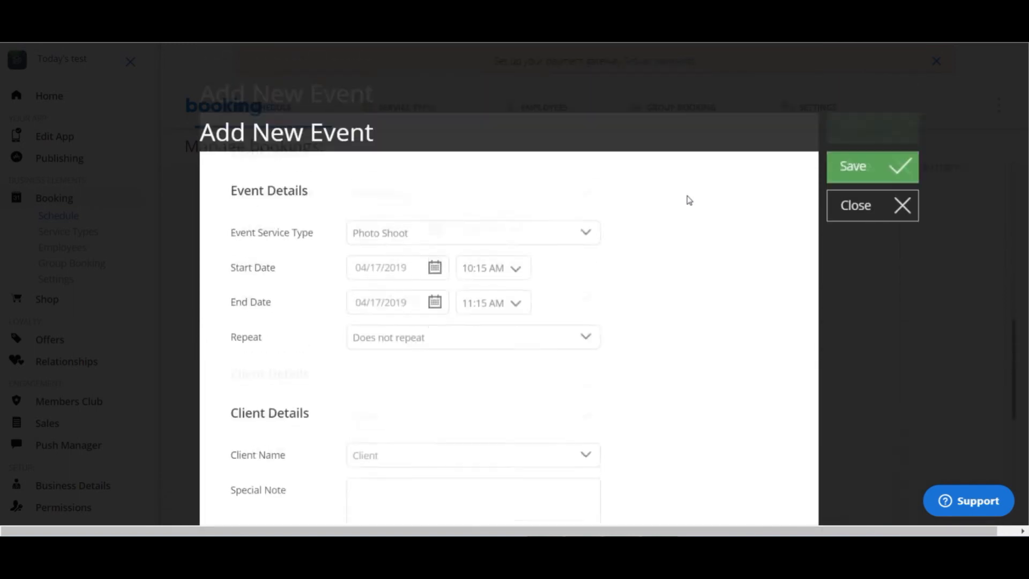
{"action": "left_click", "coordinate": [898, 119]}
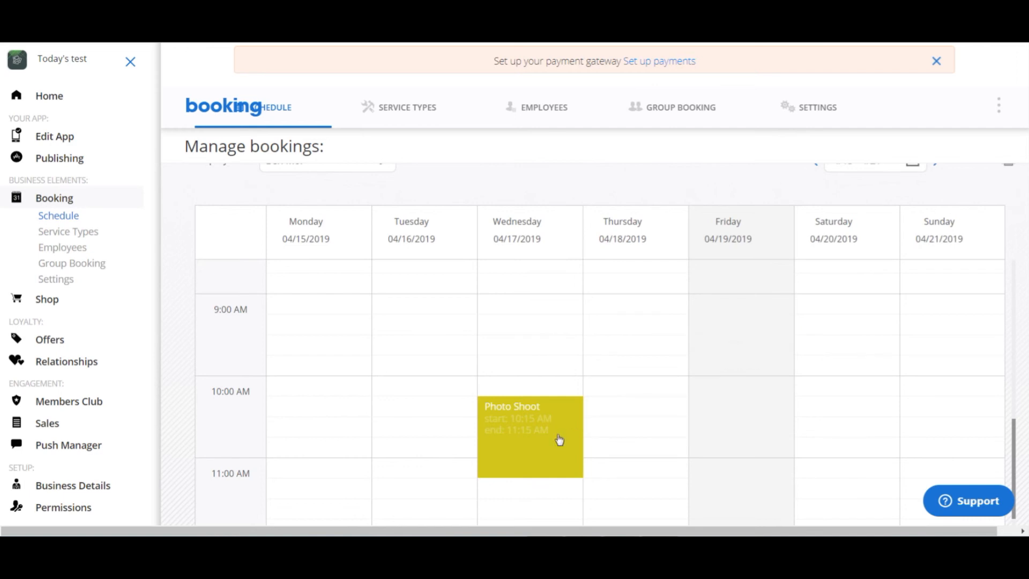
{"action": "scroll", "coordinate": [559, 439], "scroll_direction": "up", "scroll_amount": 12}
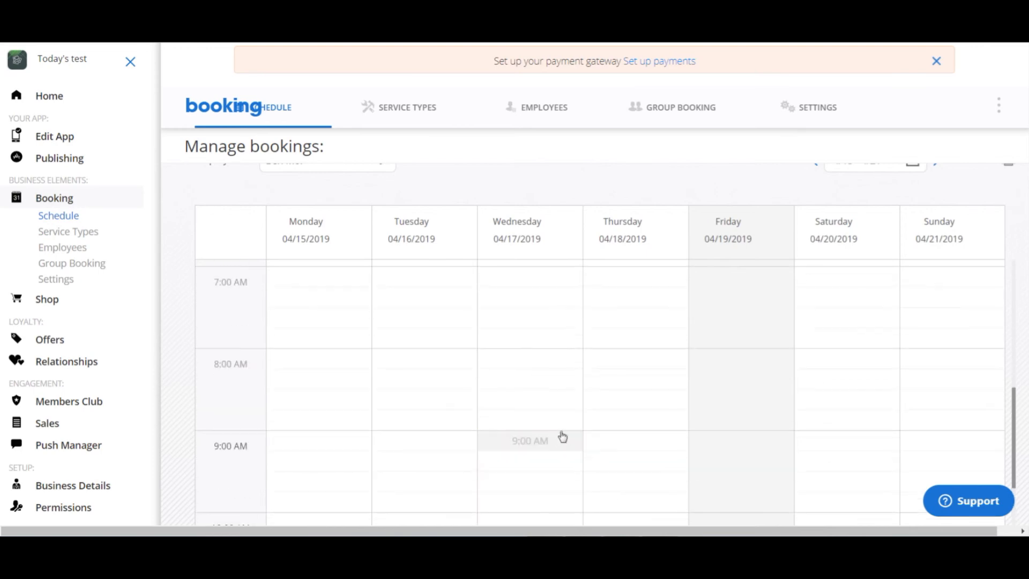
{"action": "scroll", "coordinate": [562, 436], "scroll_direction": "up", "scroll_amount": 3}
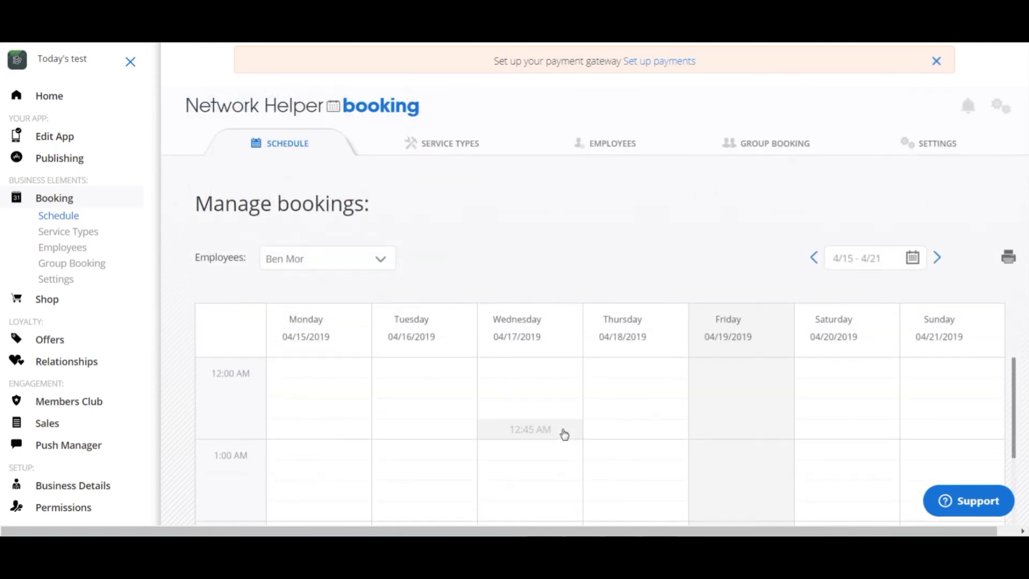
{"action": "scroll", "coordinate": [565, 434], "scroll_direction": "down", "scroll_amount": 10}
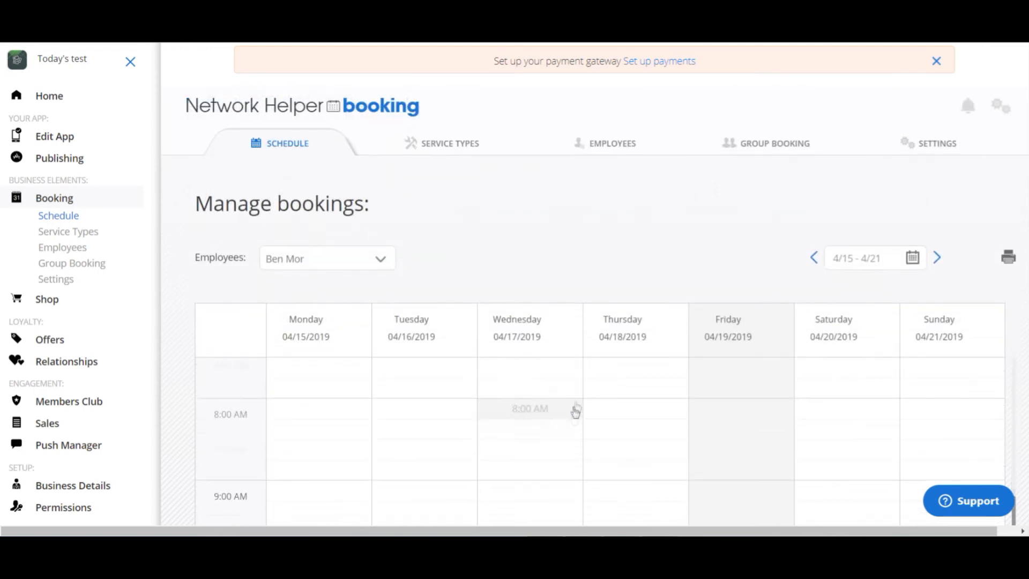
- Open the home overview and examine the app availability, business profile completeness, client counts and revenue sections
{"action": "left_click", "coordinate": [57, 138]}
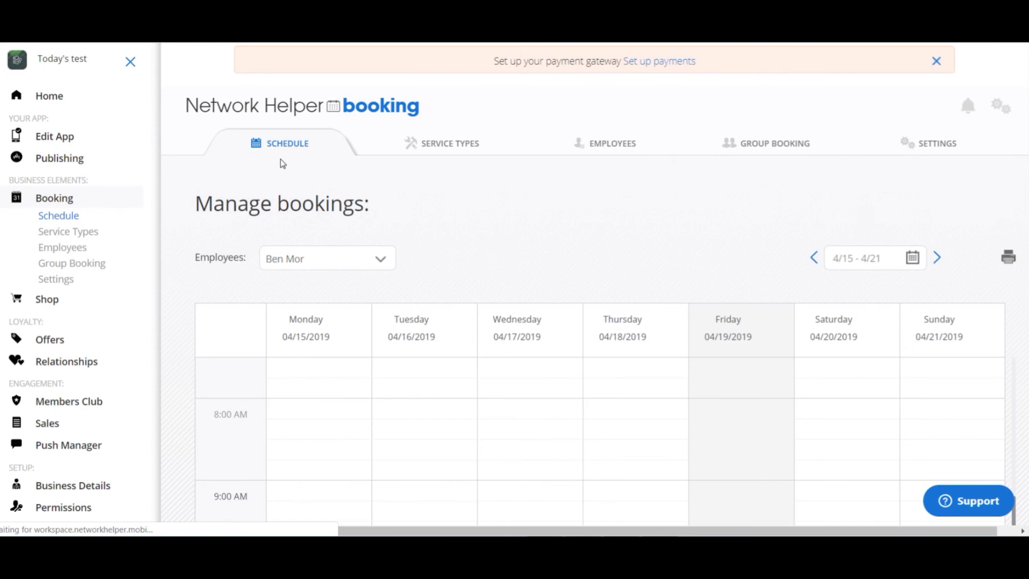
{"action": "left_click", "coordinate": [53, 97]}
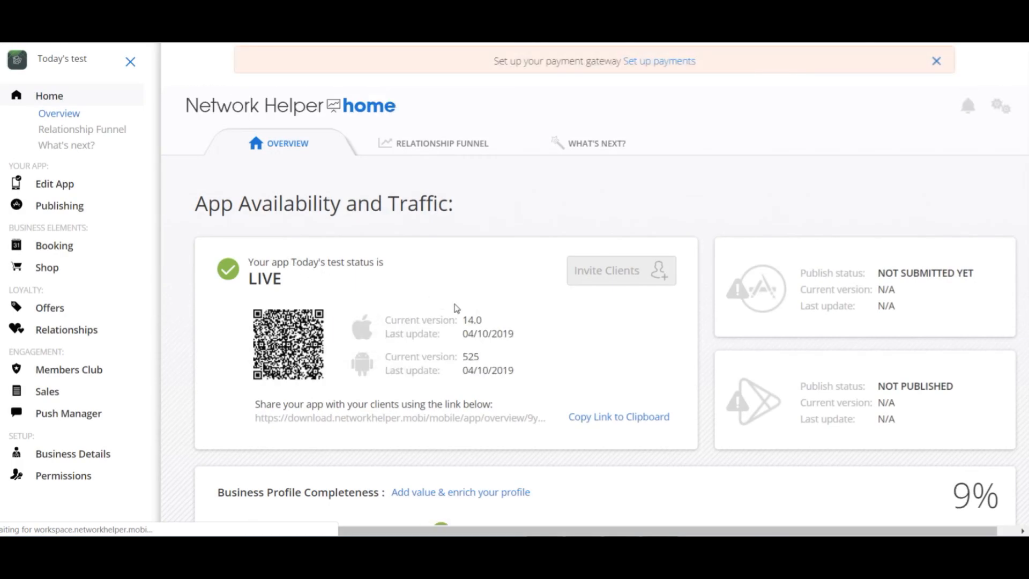
{"action": "scroll", "coordinate": [688, 345], "scroll_direction": "down", "scroll_amount": 6}
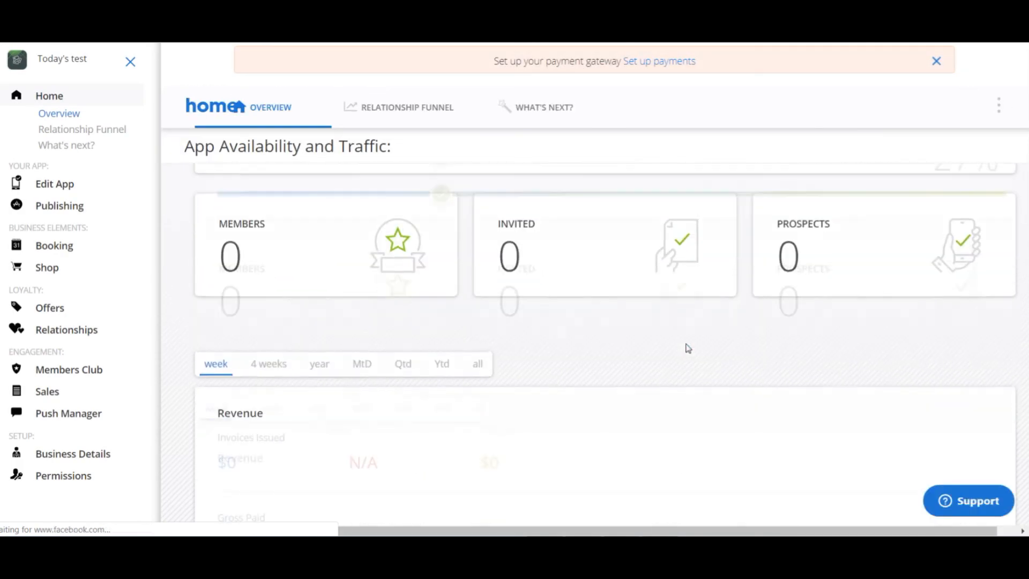
{"action": "scroll", "coordinate": [688, 347], "scroll_direction": "up", "scroll_amount": 3}
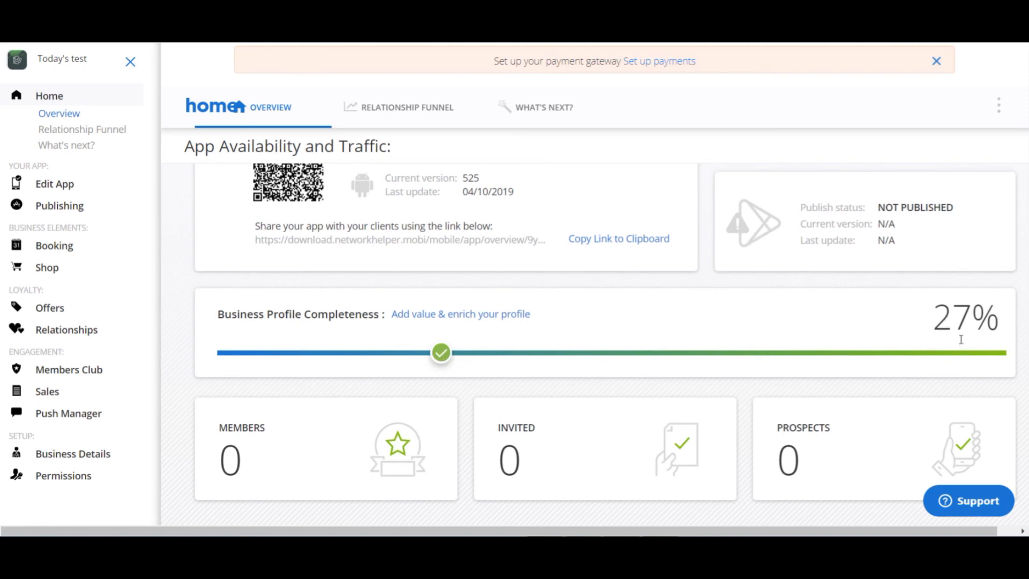
{"action": "scroll", "coordinate": [961, 339], "scroll_direction": "up", "scroll_amount": 1}
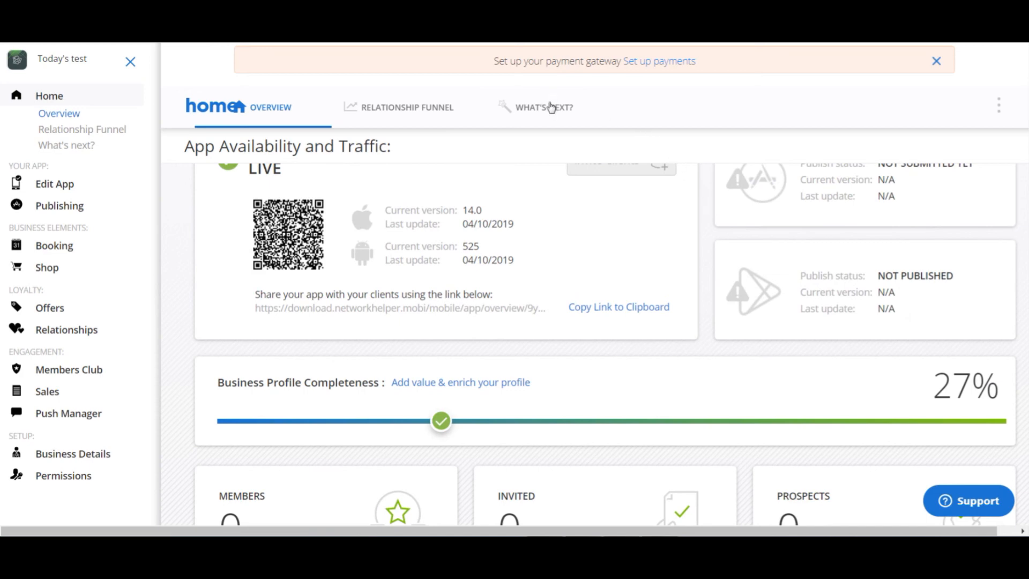
- Open the list of suggested profile tasks and examine the branding, functional setup and client engagement items
{"action": "left_click", "coordinate": [482, 387]}
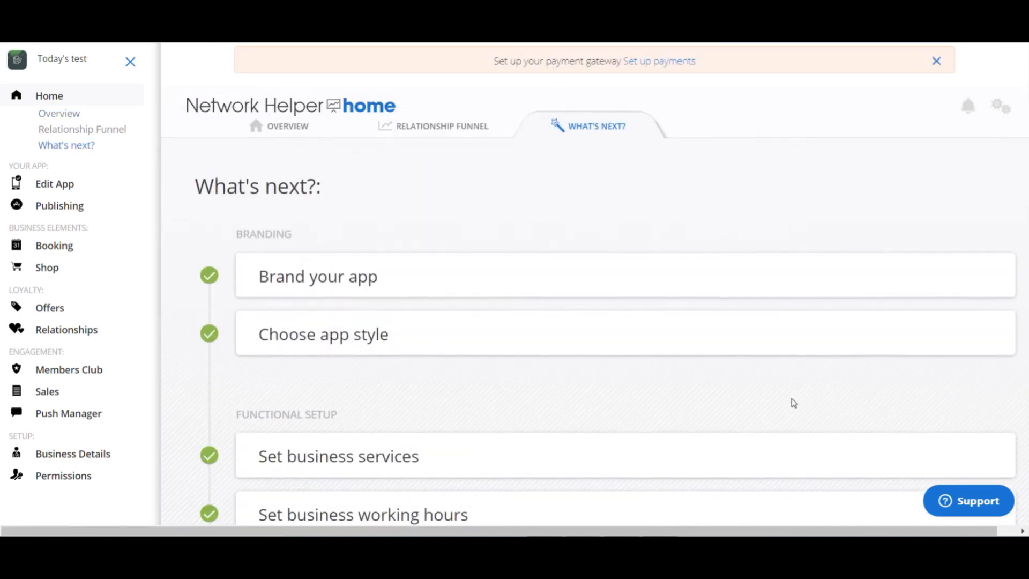
{"action": "scroll", "coordinate": [651, 341], "scroll_direction": "down", "scroll_amount": 5}
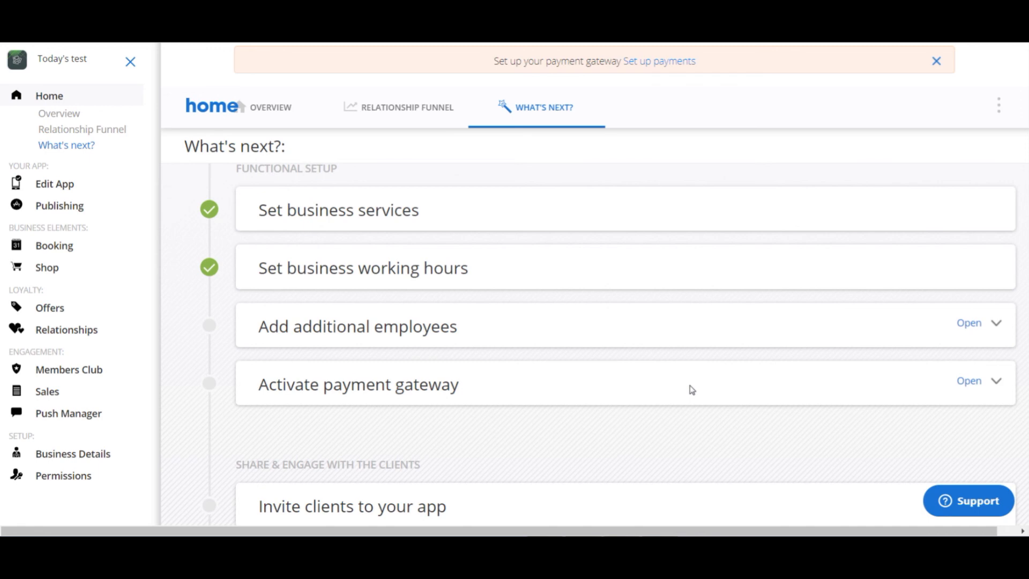
{"action": "scroll", "coordinate": [692, 389], "scroll_direction": "down", "scroll_amount": 1}
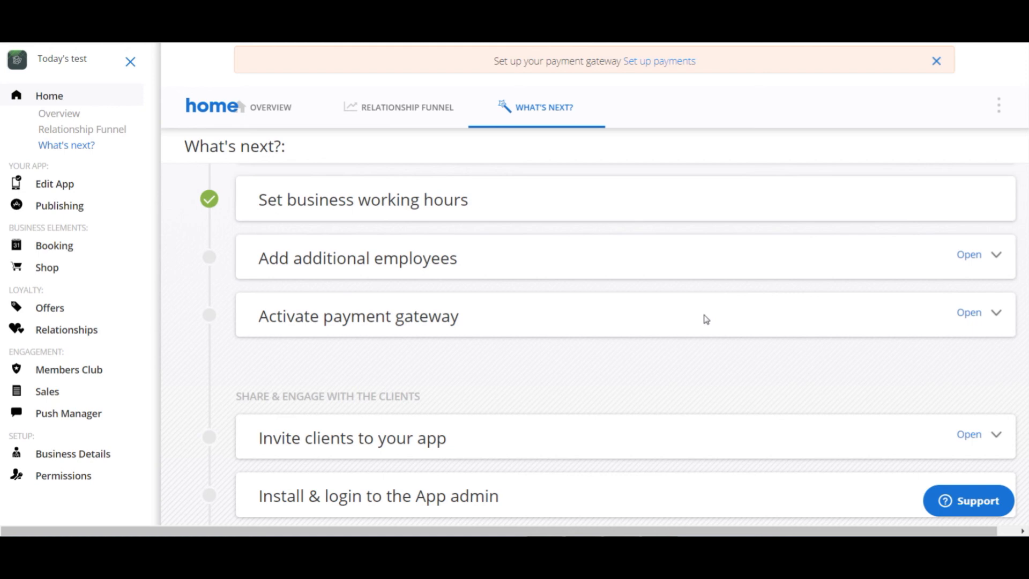
{"action": "scroll", "coordinate": [706, 320], "scroll_direction": "down", "scroll_amount": 1}
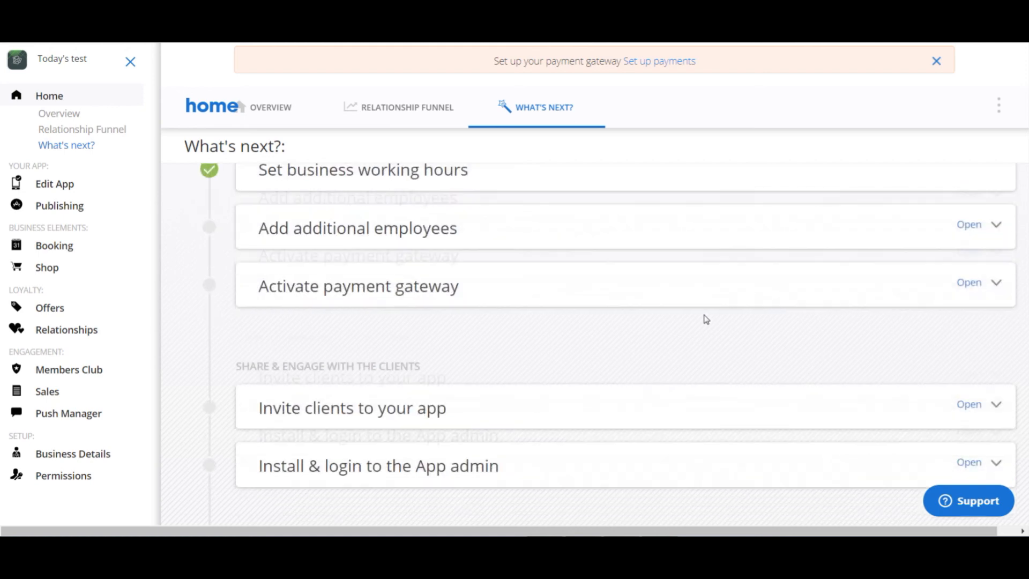
{"action": "scroll", "coordinate": [706, 319], "scroll_direction": "up", "scroll_amount": 1}
{"action": "scroll", "coordinate": [706, 319], "scroll_direction": "up", "scroll_amount": 4}
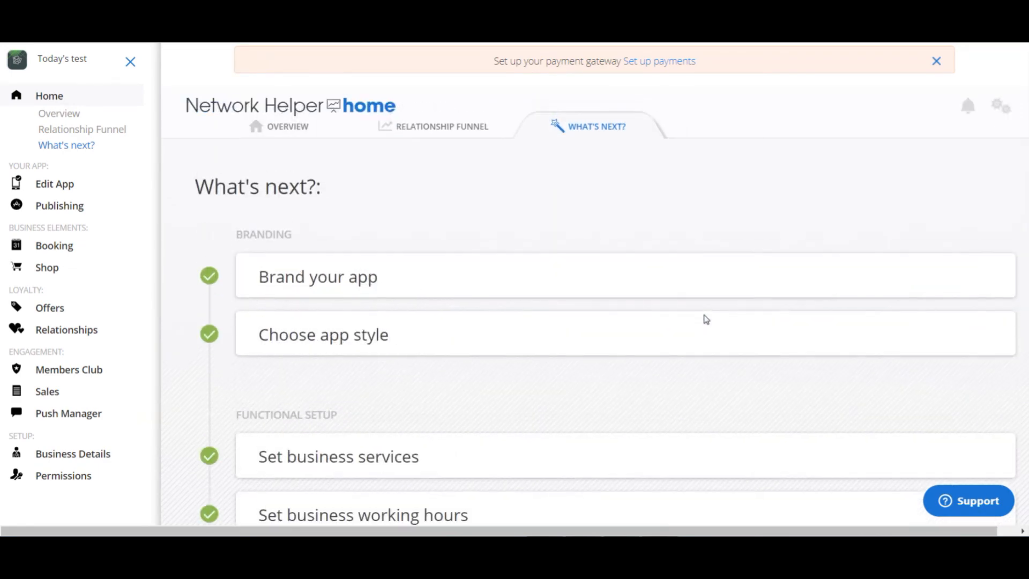